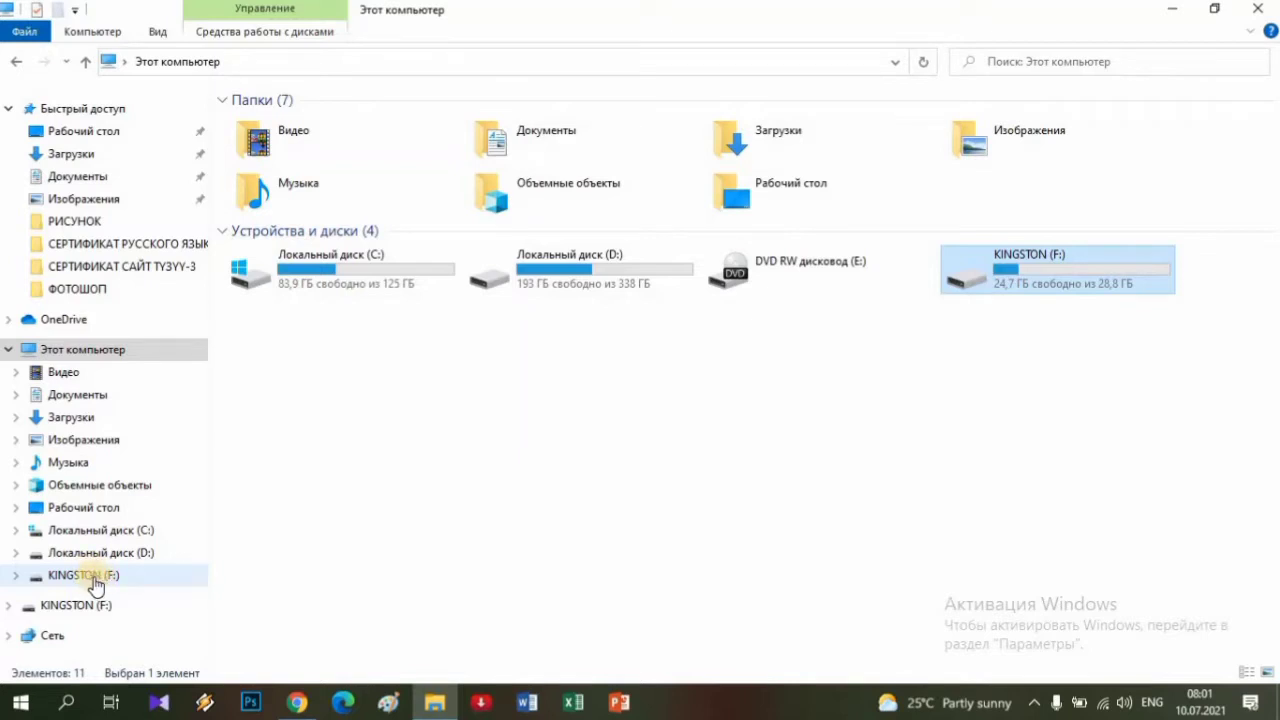
- Check the file system and capacity of the KINGSTON (F:) flash drive in its properties
{"action": "right_click", "coordinate": [96, 585]}
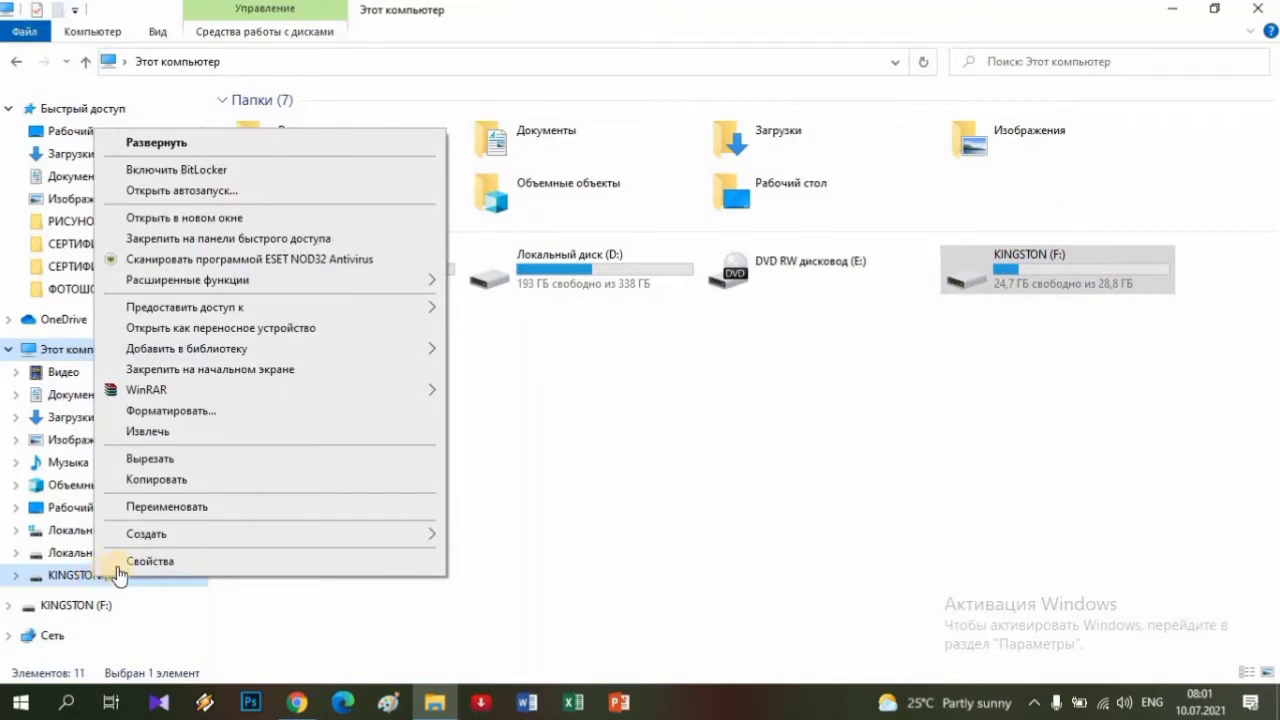
{"action": "left_click", "coordinate": [127, 566]}
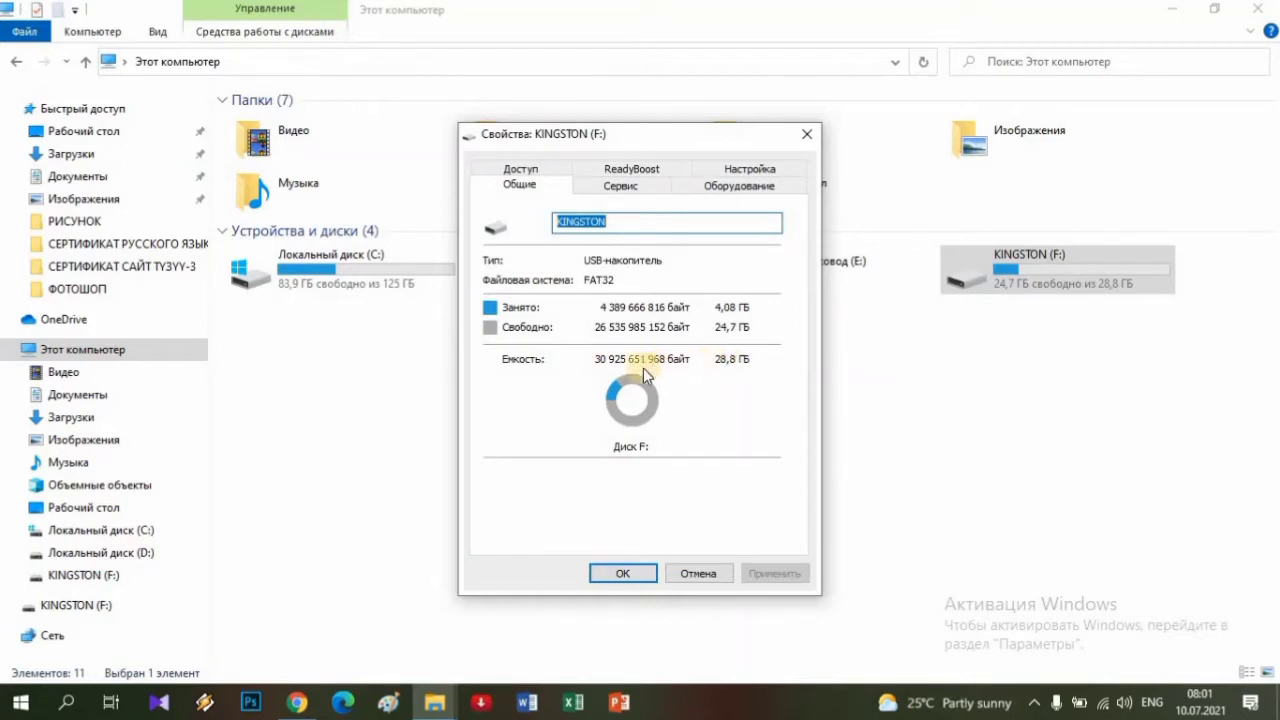
{"action": "left_click", "coordinate": [724, 576]}
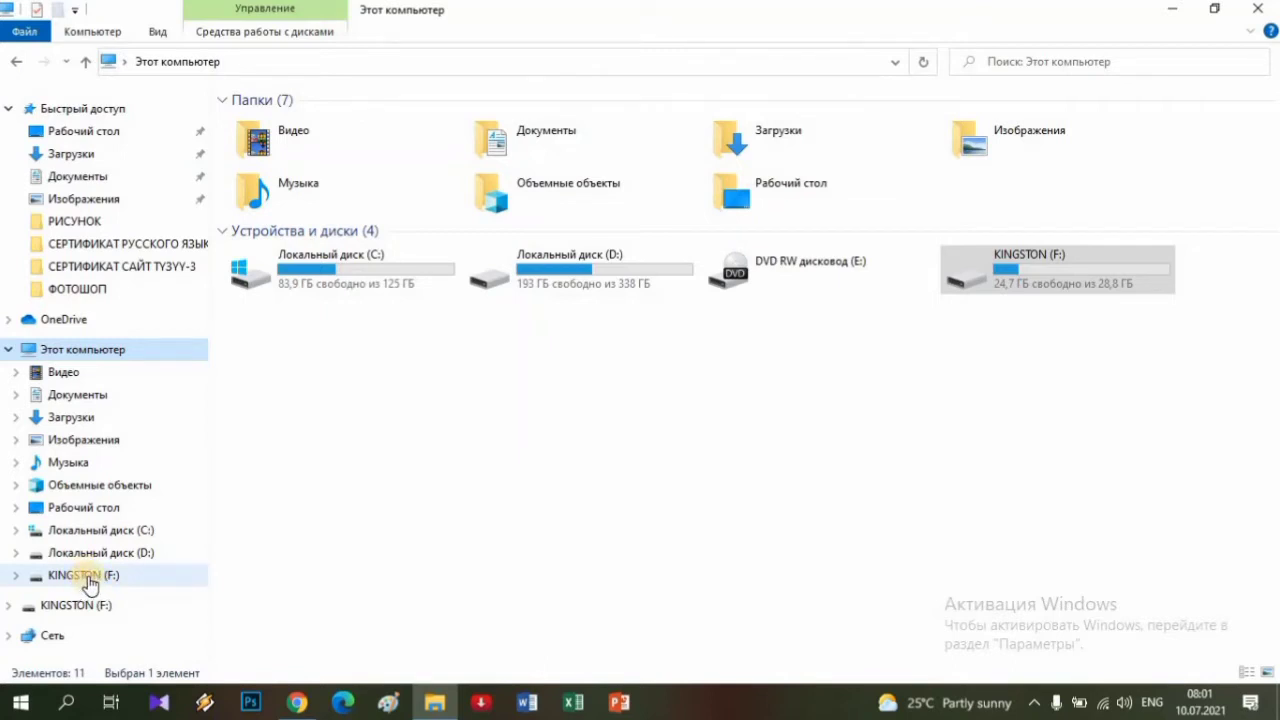
- Quick-format the KINGSTON (F:) drive as FAT32 with a 16 KB allocation unit and the volume label KINGSTON
{"action": "right_click", "coordinate": [89, 580]}
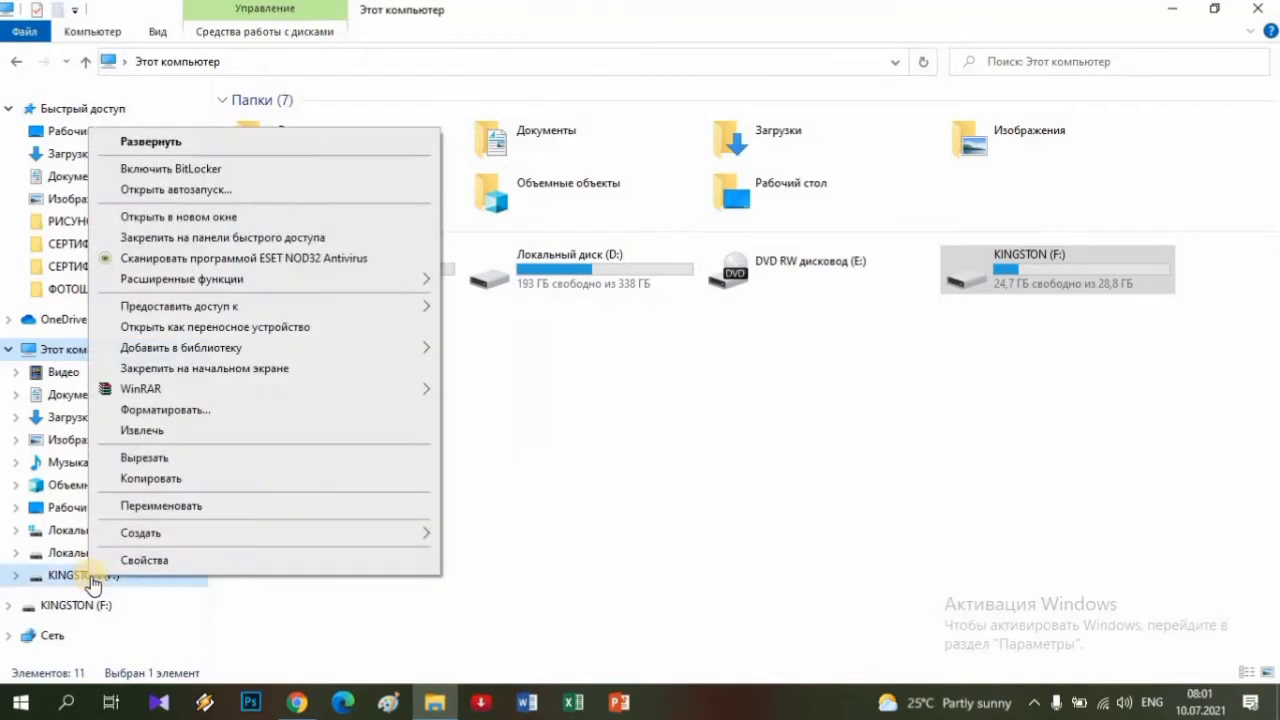
{"action": "left_click", "coordinate": [187, 410]}
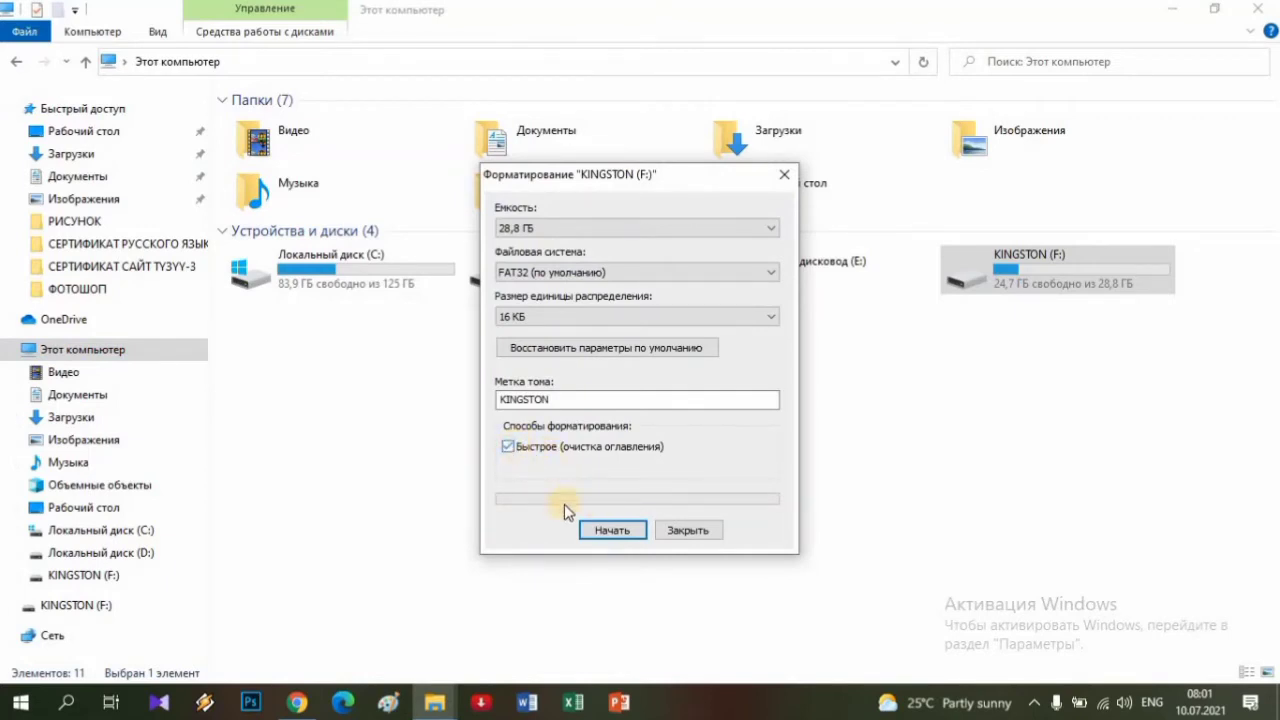
{"action": "left_click", "coordinate": [607, 531]}
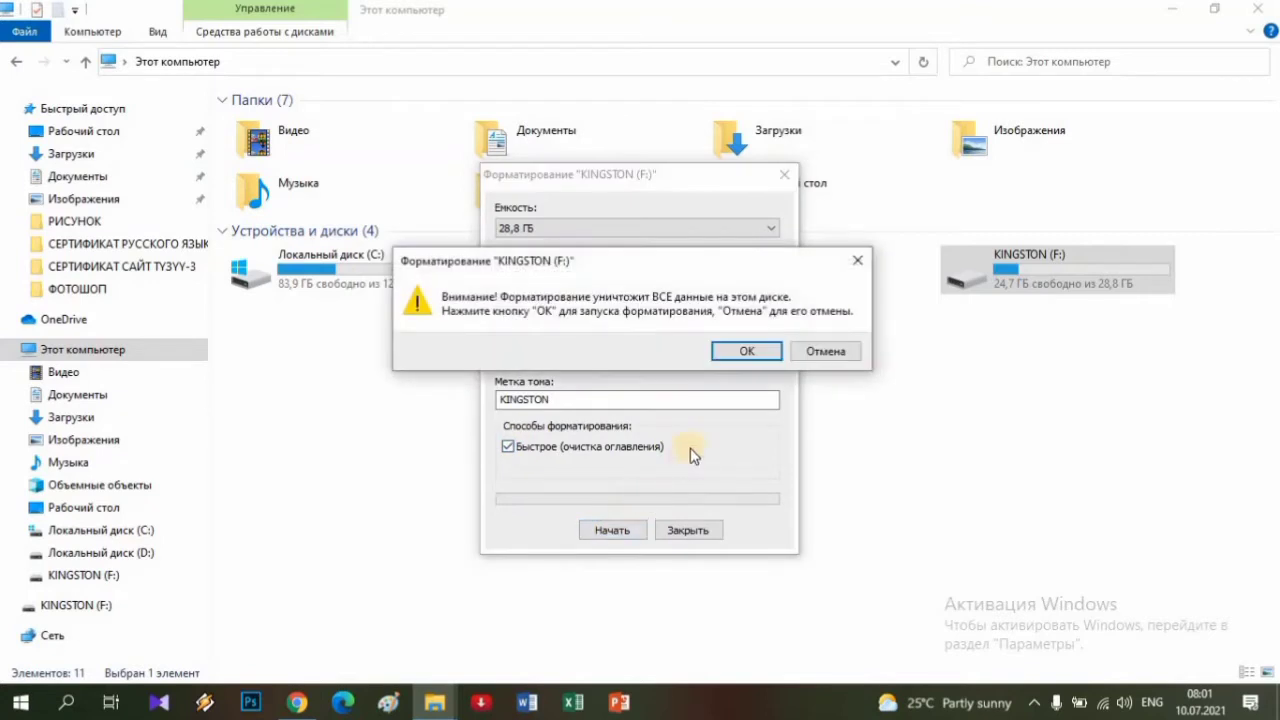
{"action": "left_click", "coordinate": [750, 352]}
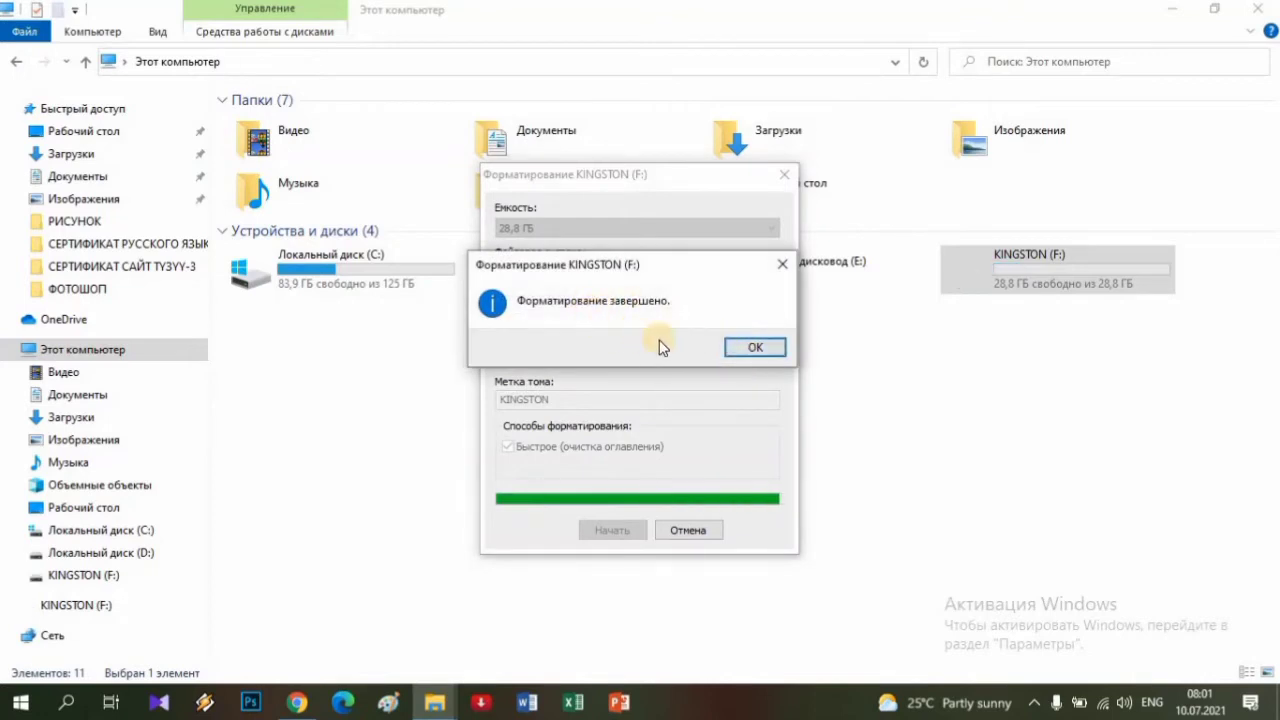
{"action": "left_click", "coordinate": [742, 348]}
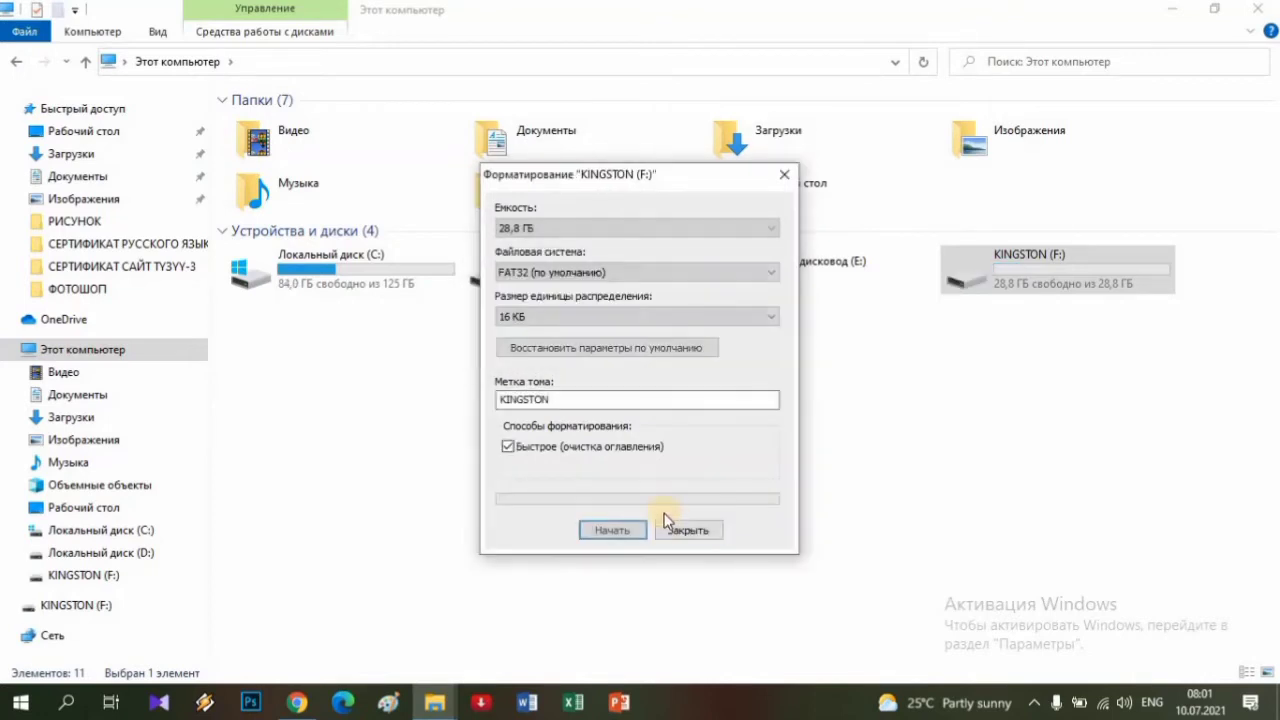
{"action": "left_click", "coordinate": [662, 536]}
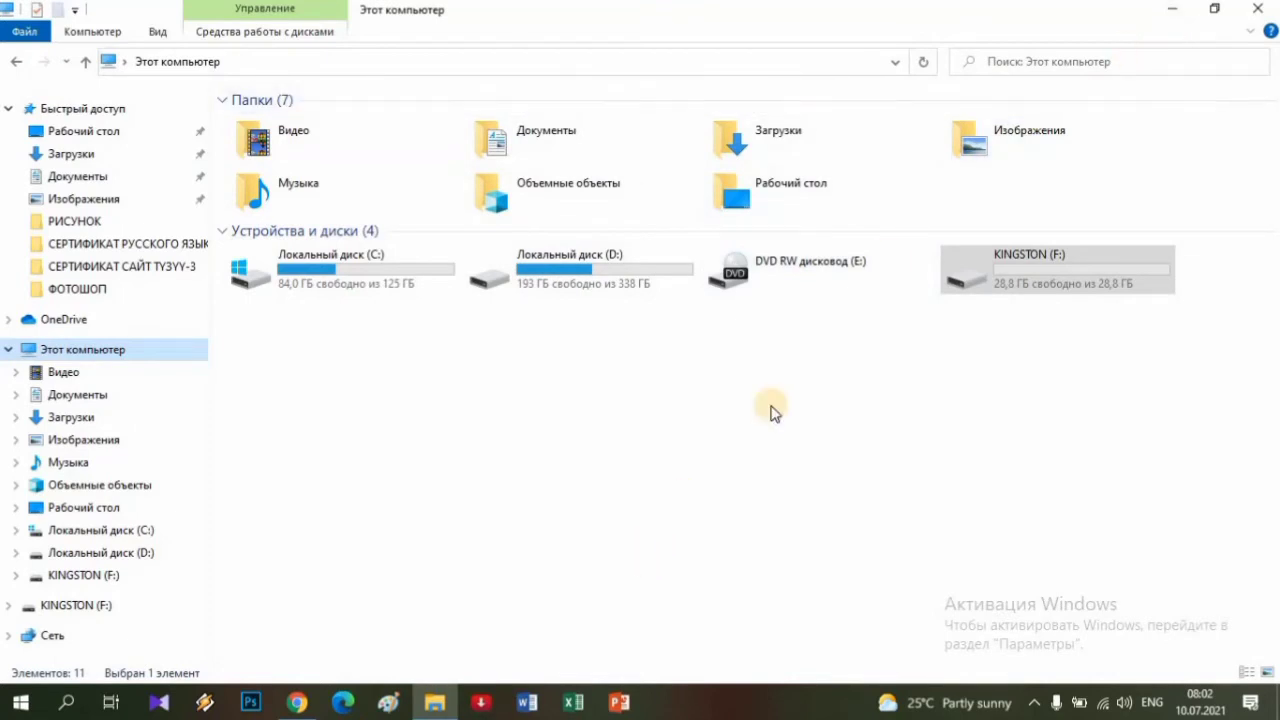
- Switch to Google Chrome and search the web for "скачать windows 10"
{"action": "left_click", "coordinate": [1172, 9]}
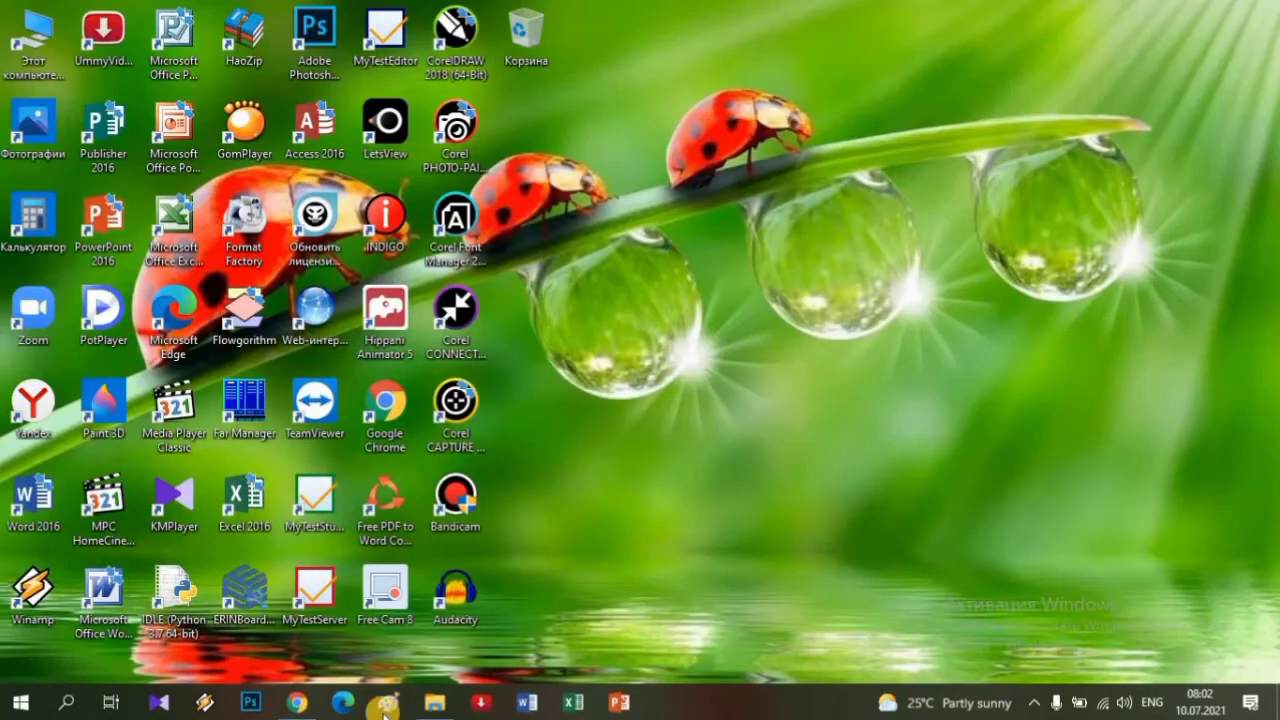
{"action": "left_click", "coordinate": [298, 706]}
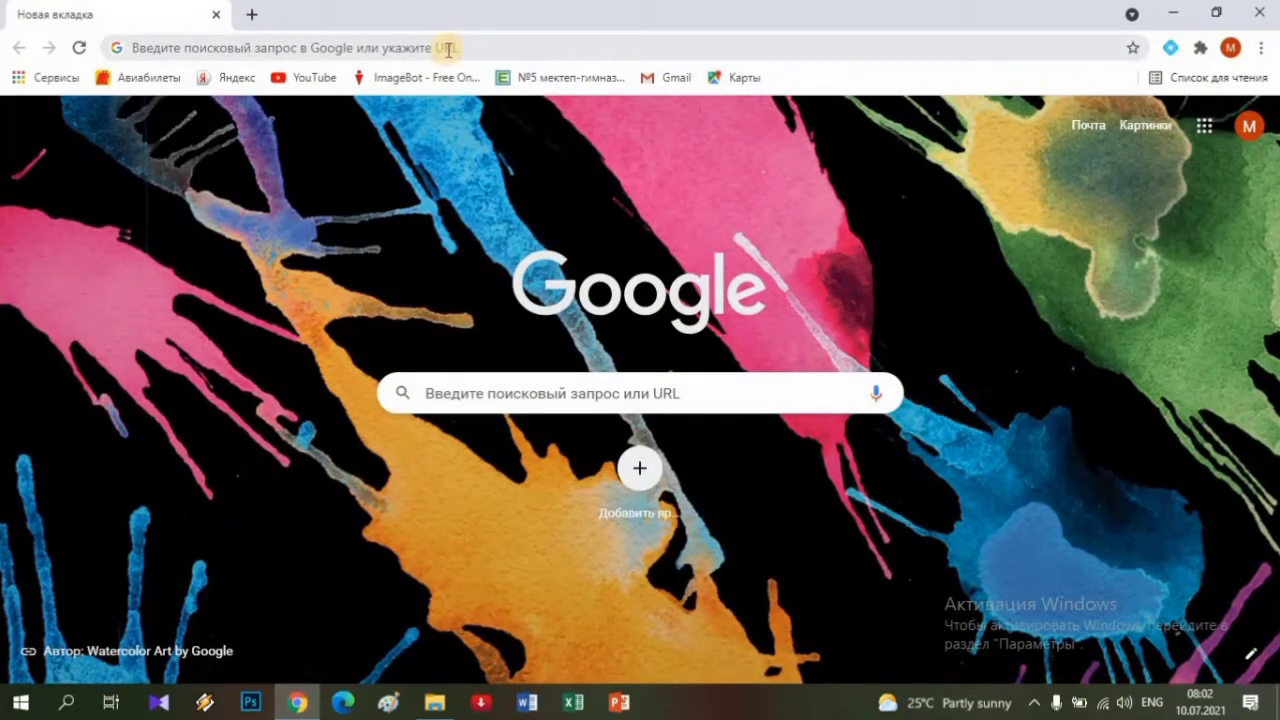
{"action": "key", "text": "alt+shift"}
{"action": "left_click", "coordinate": [424, 45]}
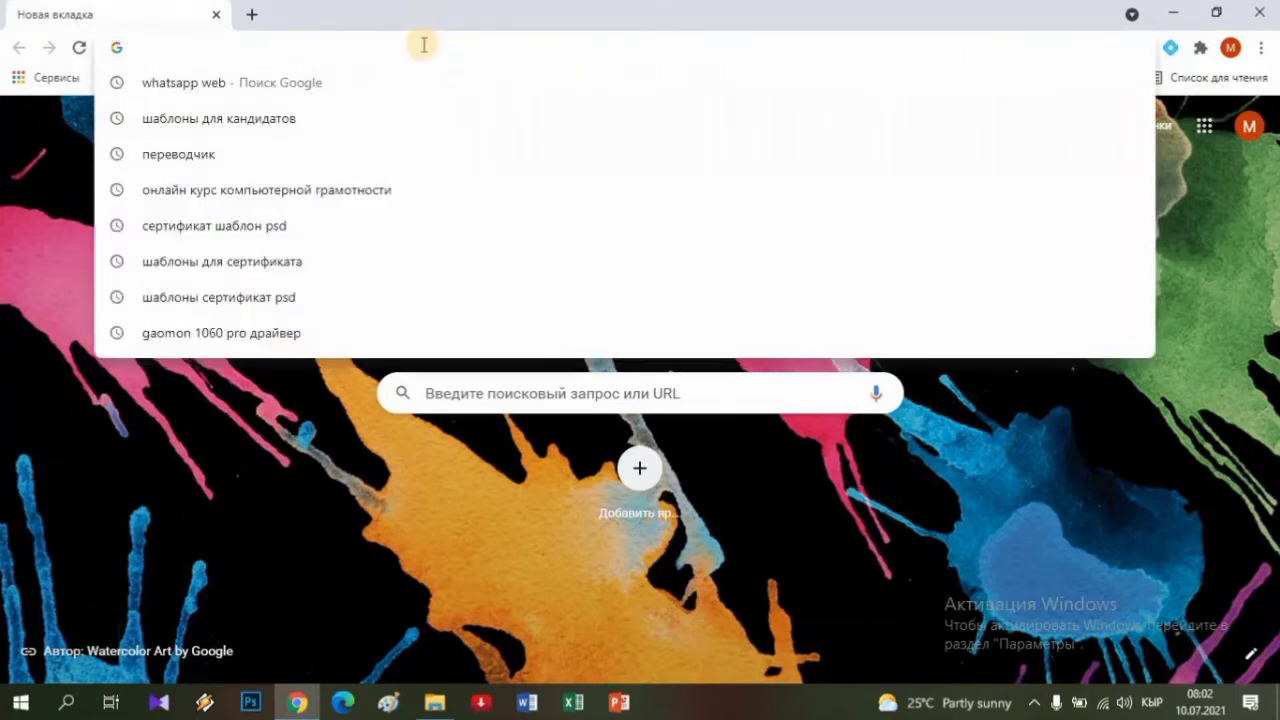
{"action": "type", "text": "СКА"}
{"action": "key", "text": "End"}
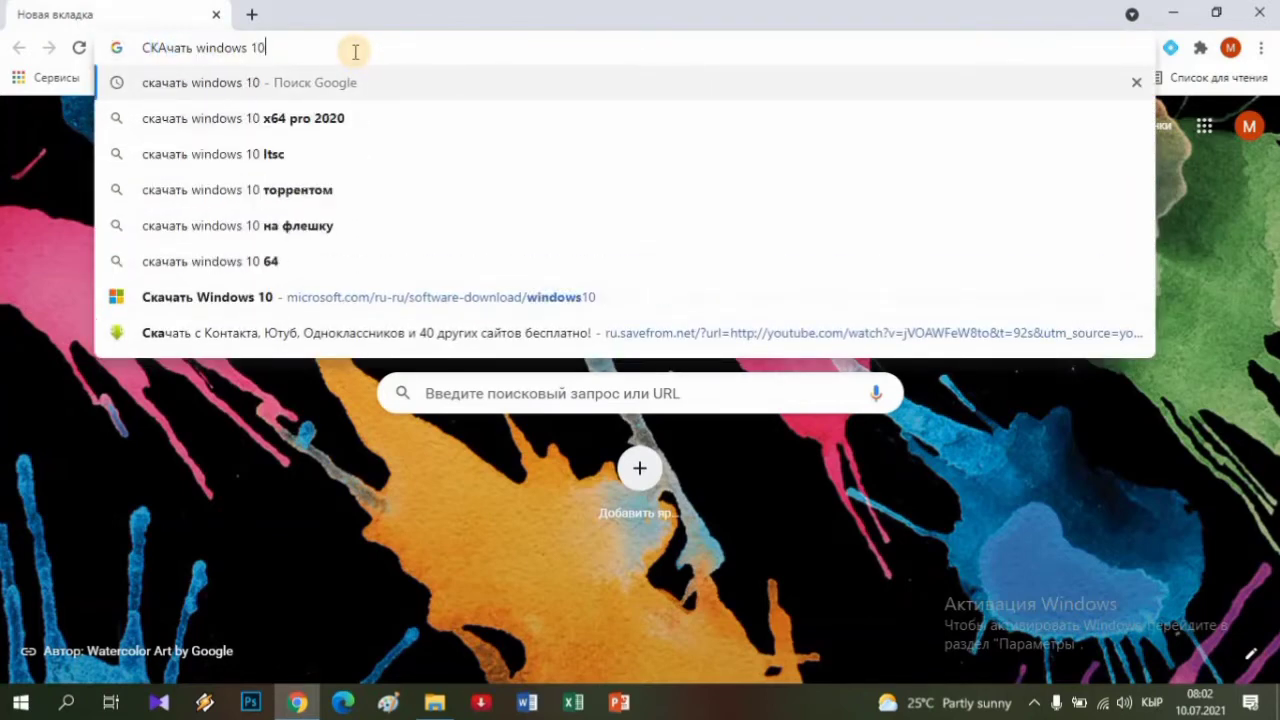
{"action": "key", "text": "Return"}
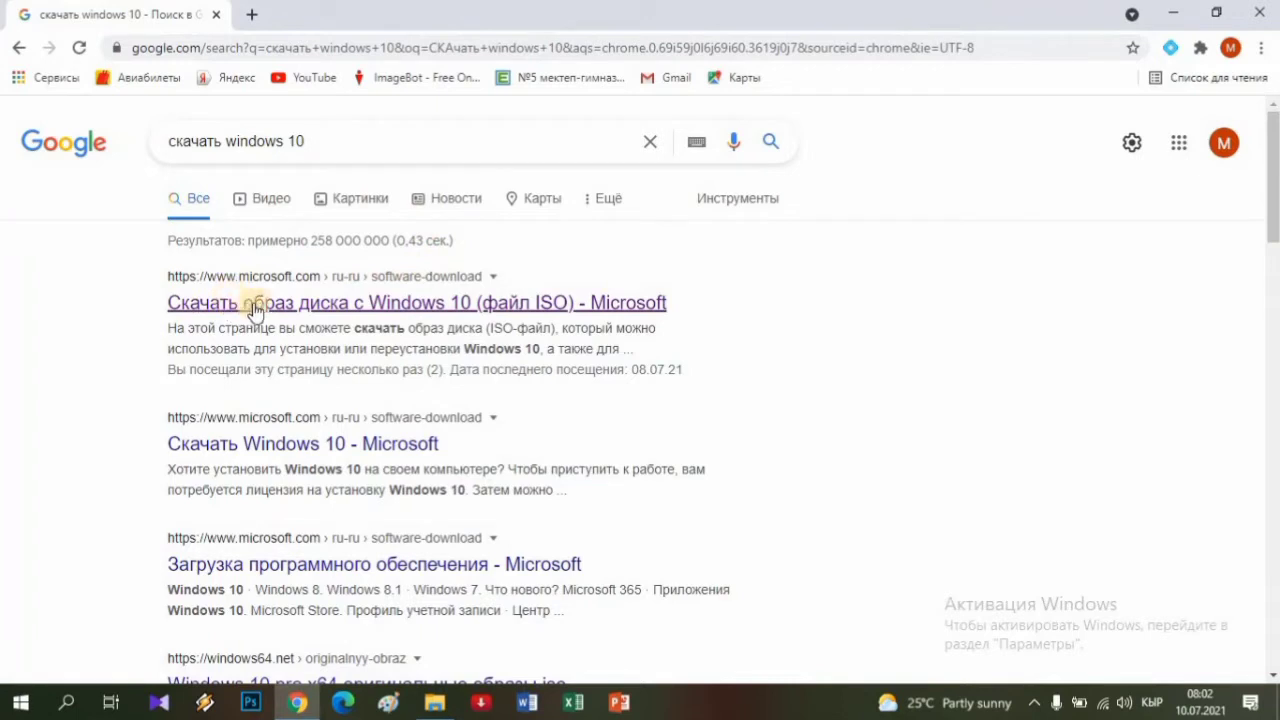
- Open Microsoft's Windows 10 download page from the search results and download the media creation tool
{"action": "left_click", "coordinate": [357, 306]}
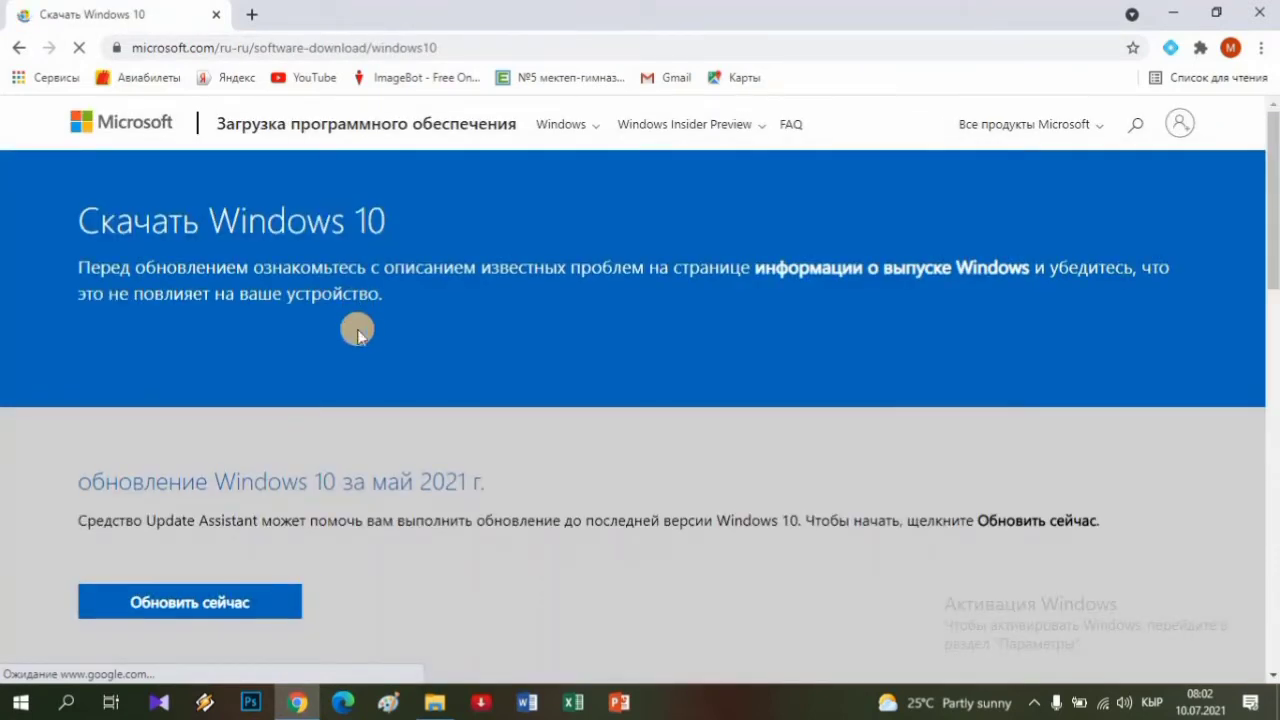
{"action": "scroll", "coordinate": [375, 410], "scroll_direction": "down", "scroll_amount": 5}
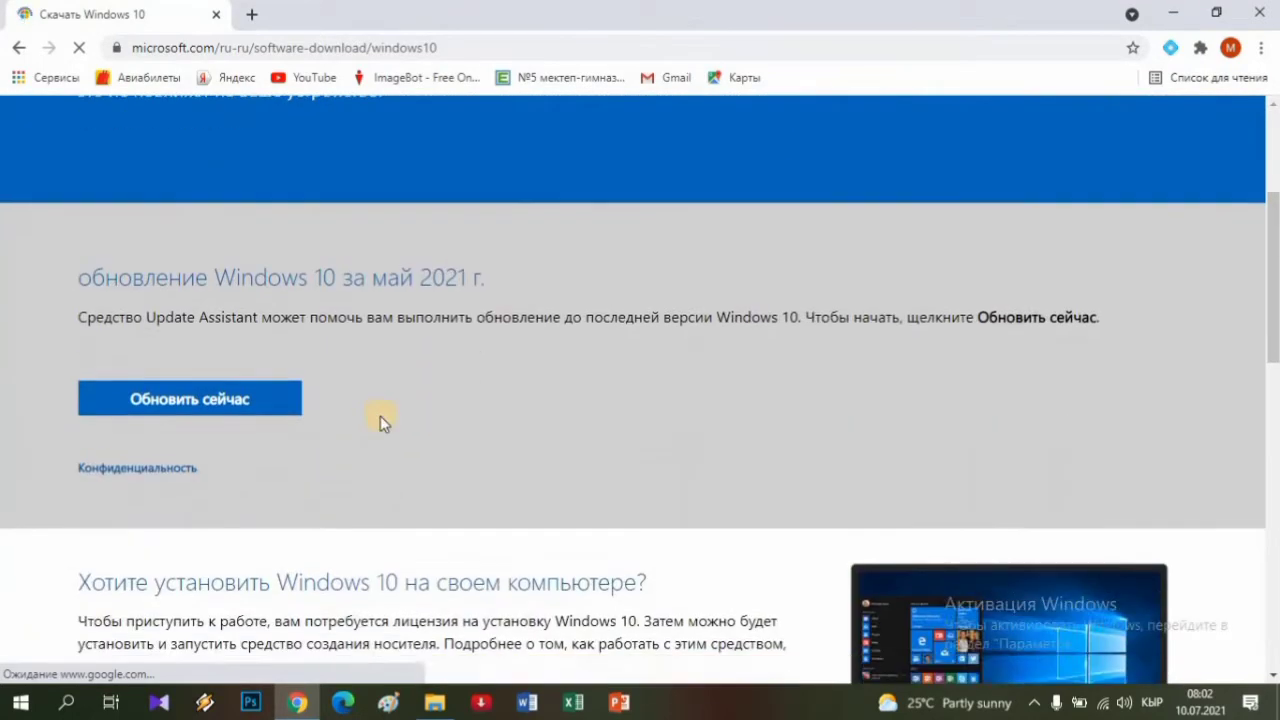
{"action": "scroll", "coordinate": [380, 420], "scroll_direction": "down", "scroll_amount": 1}
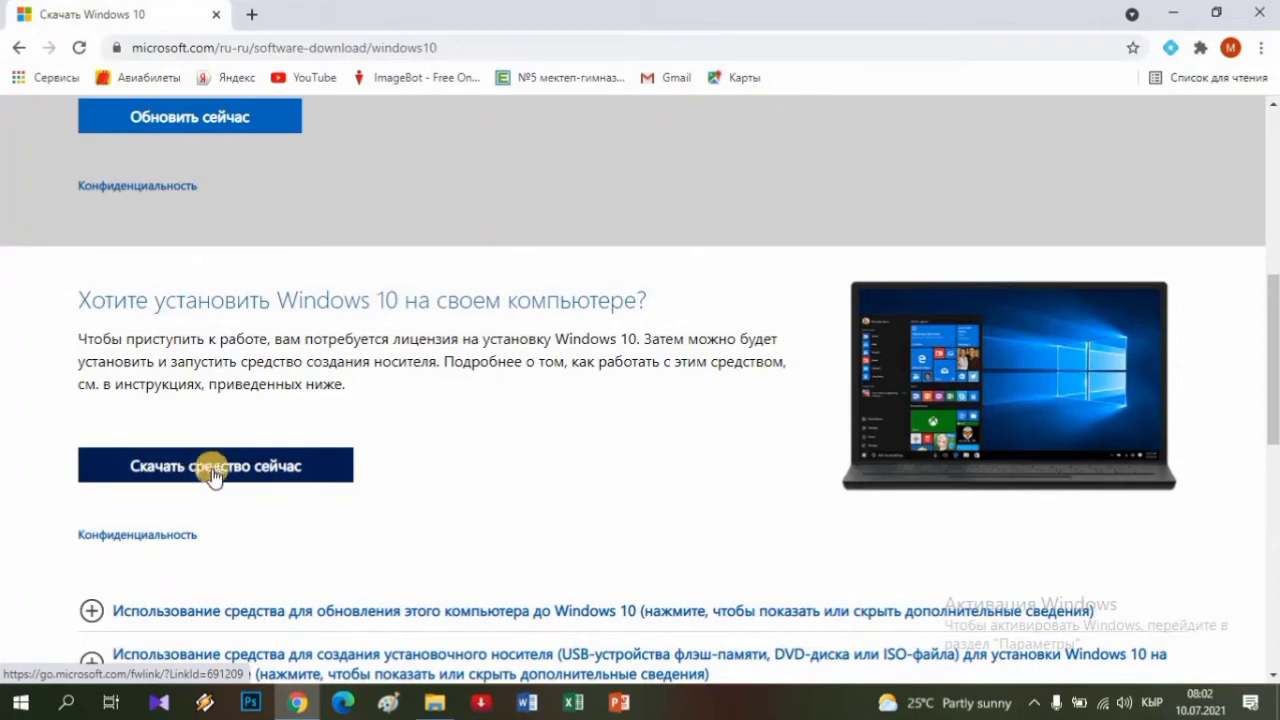
{"action": "left_click", "coordinate": [221, 470]}
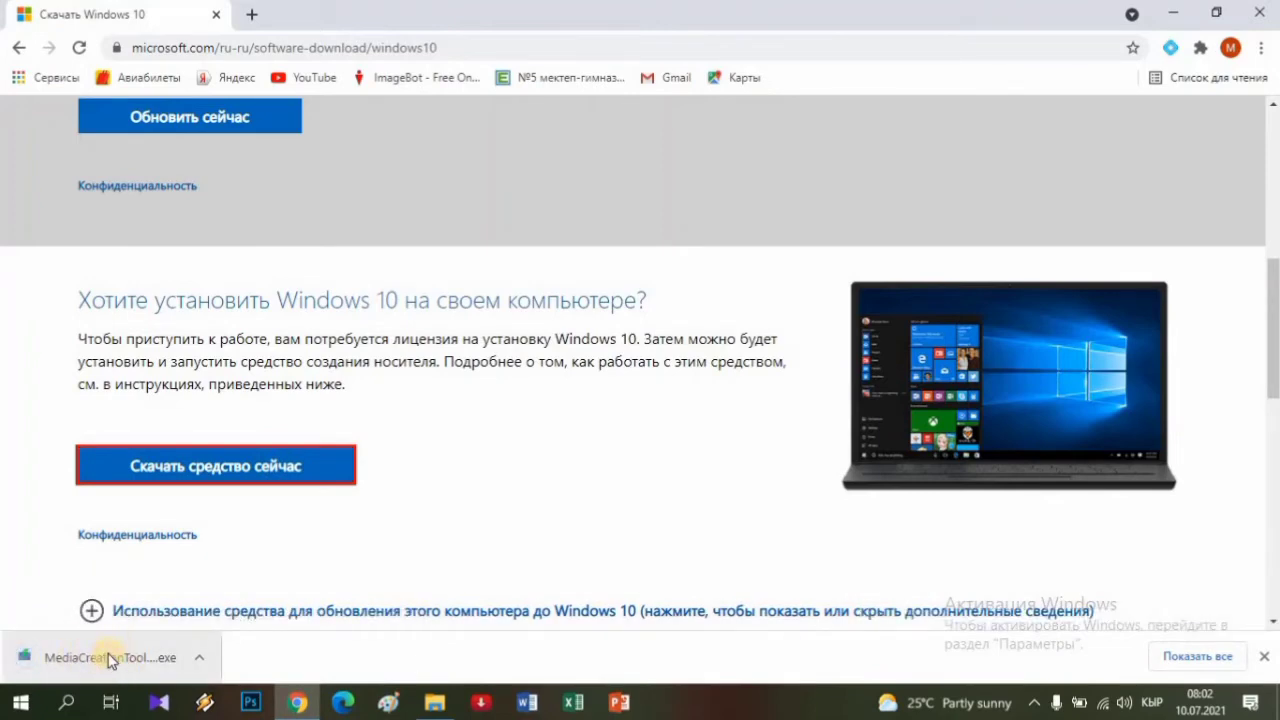
- Run MediaCreationTool21H1 from the Downloads folder in File Explorer and accept the licence terms
{"action": "left_click", "coordinate": [161, 657]}
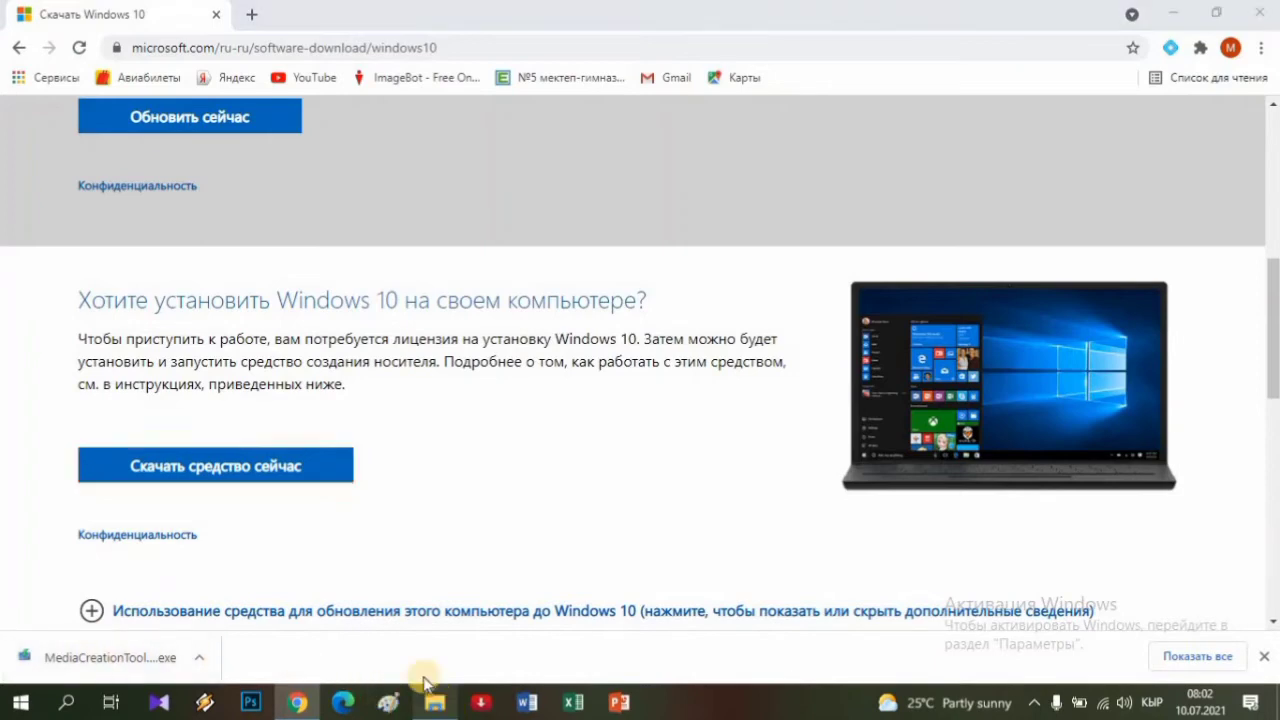
{"action": "left_click", "coordinate": [430, 690]}
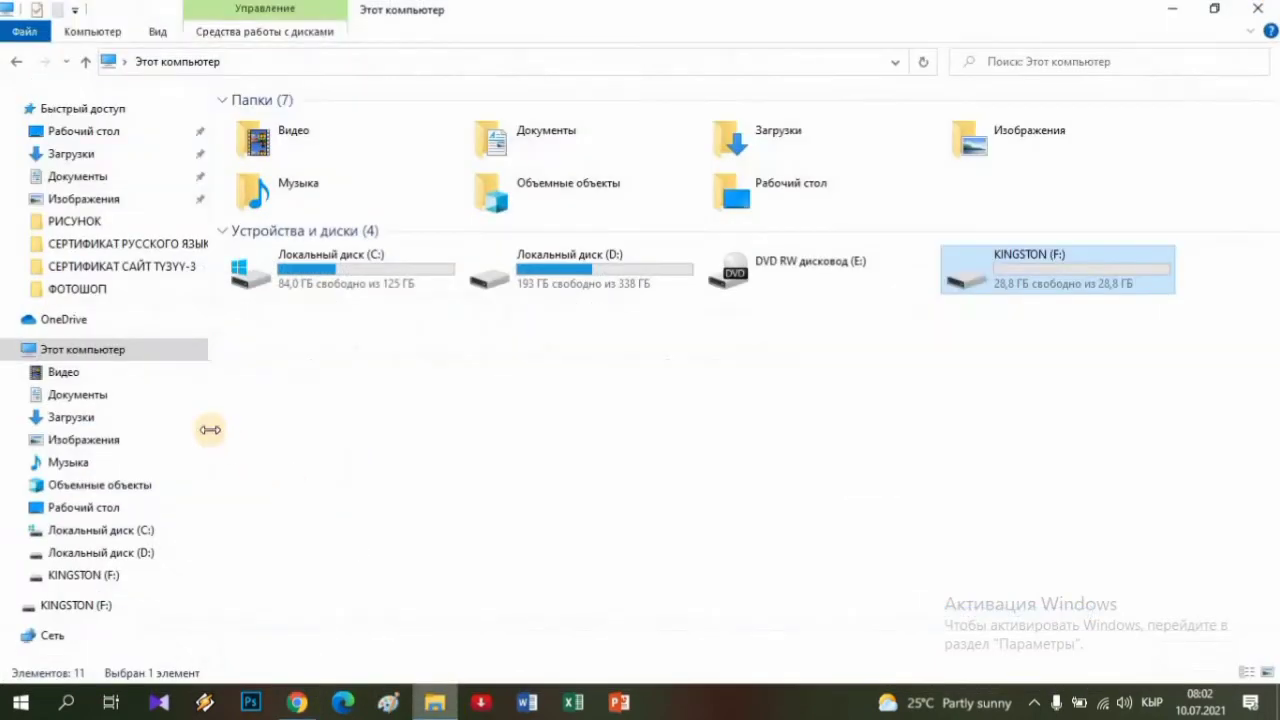
{"action": "left_click", "coordinate": [72, 417]}
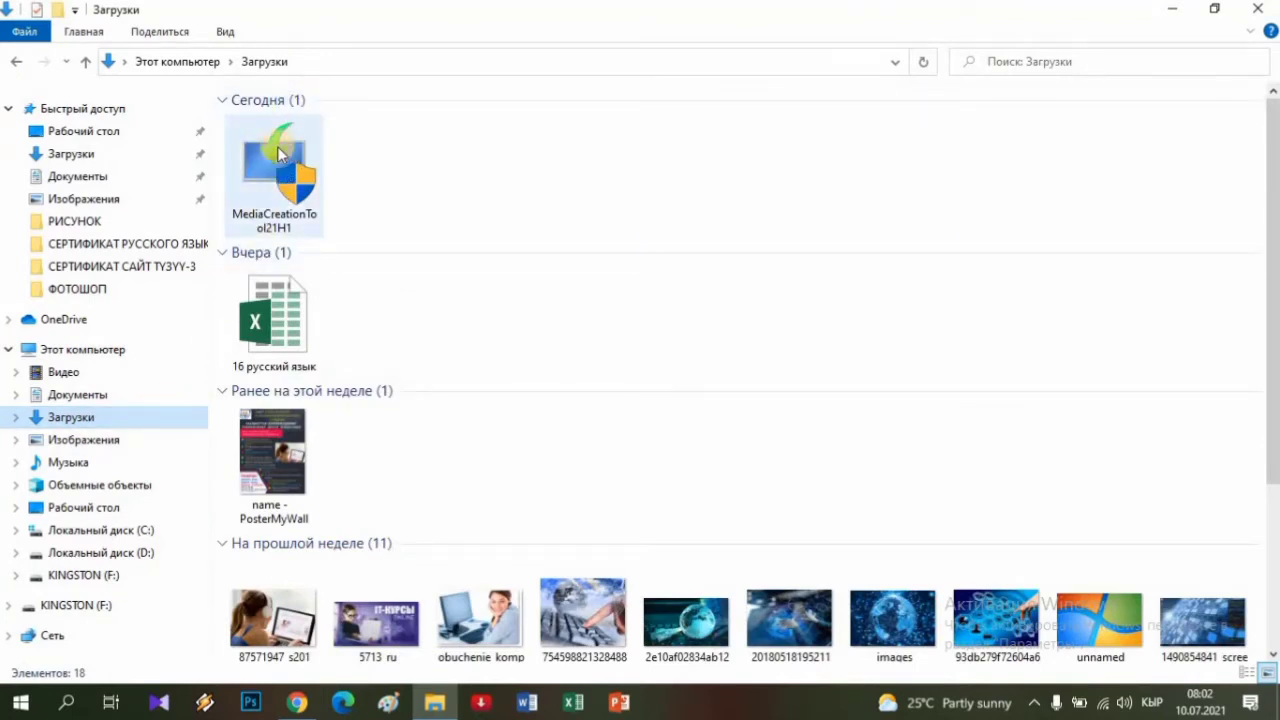
{"action": "mouse_move", "coordinate": [281, 182]}
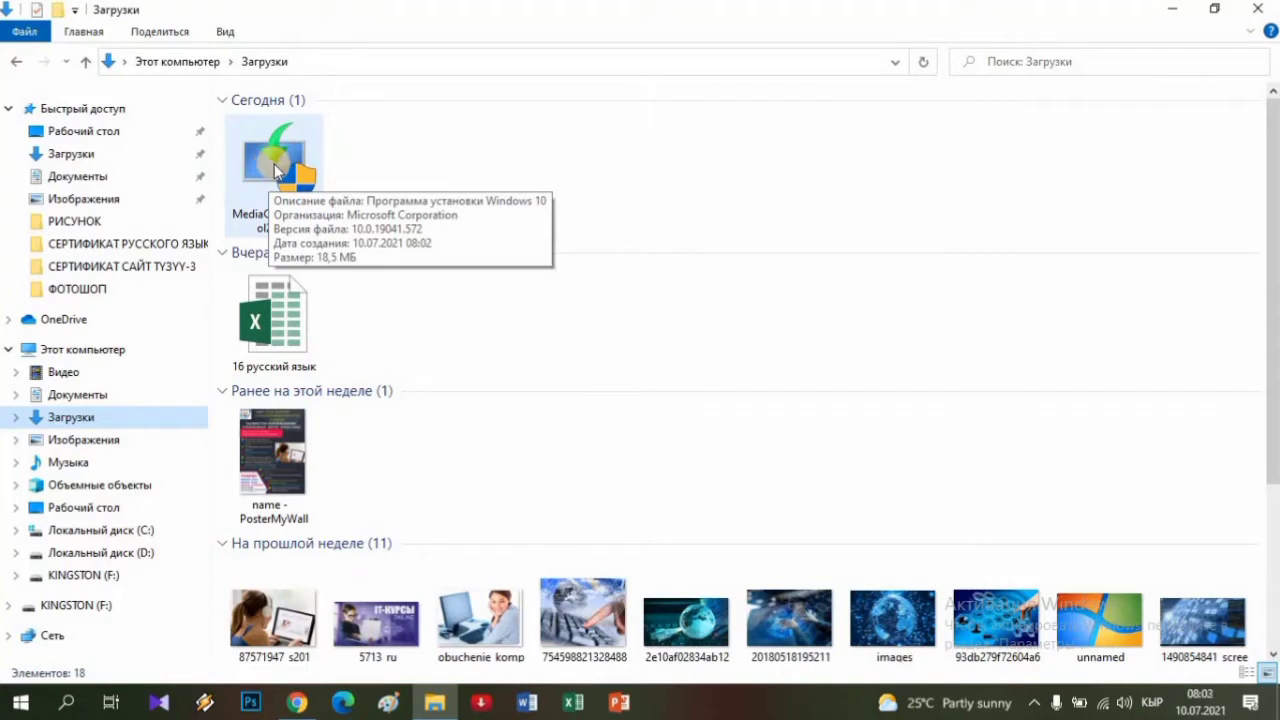
{"action": "double_click", "coordinate": [274, 163]}
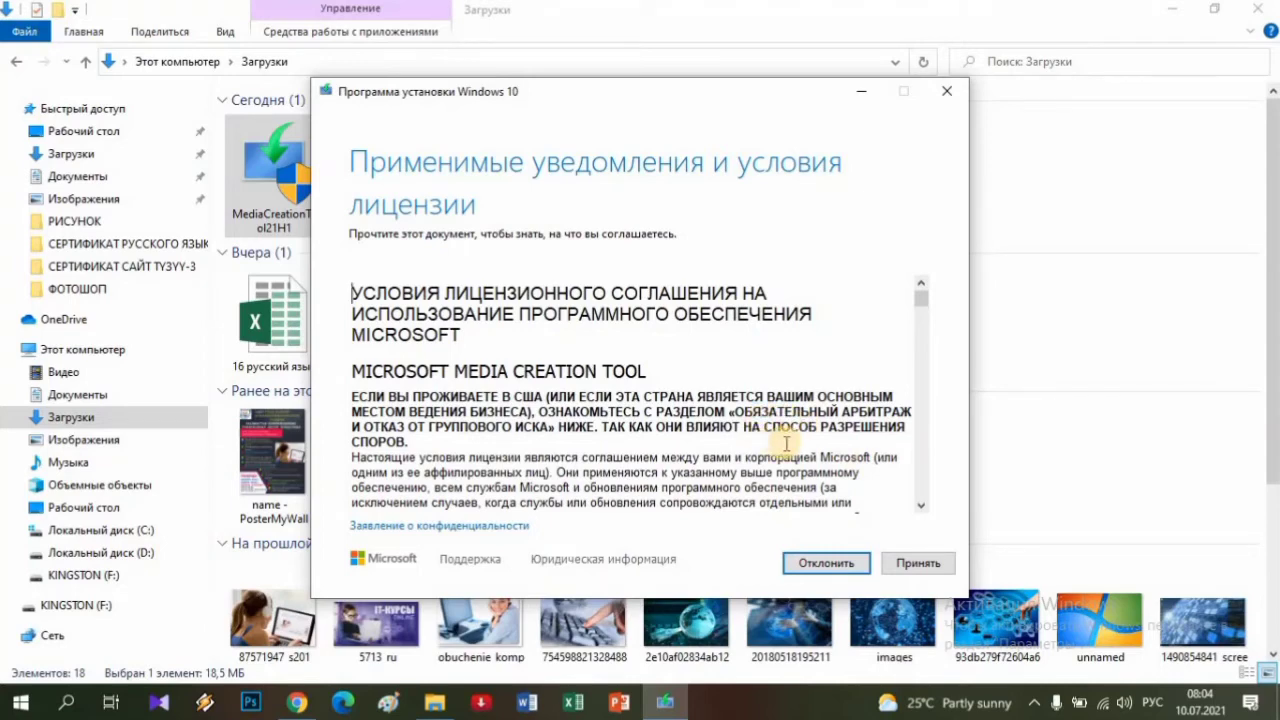
{"action": "left_click", "coordinate": [918, 566]}
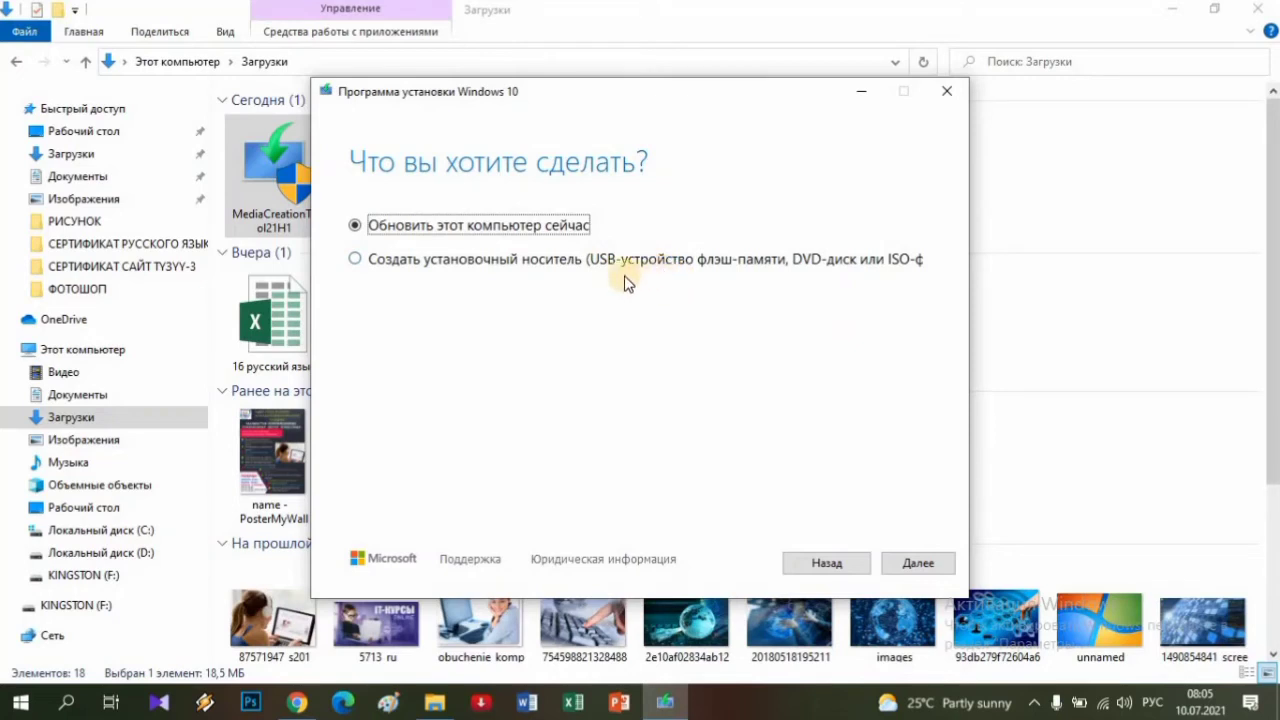
- Choose to create installation media (Создать установочный носитель) and select the 64-разрядная (x64) architecture for Windows 10 in Russian
{"action": "left_click", "coordinate": [357, 260]}
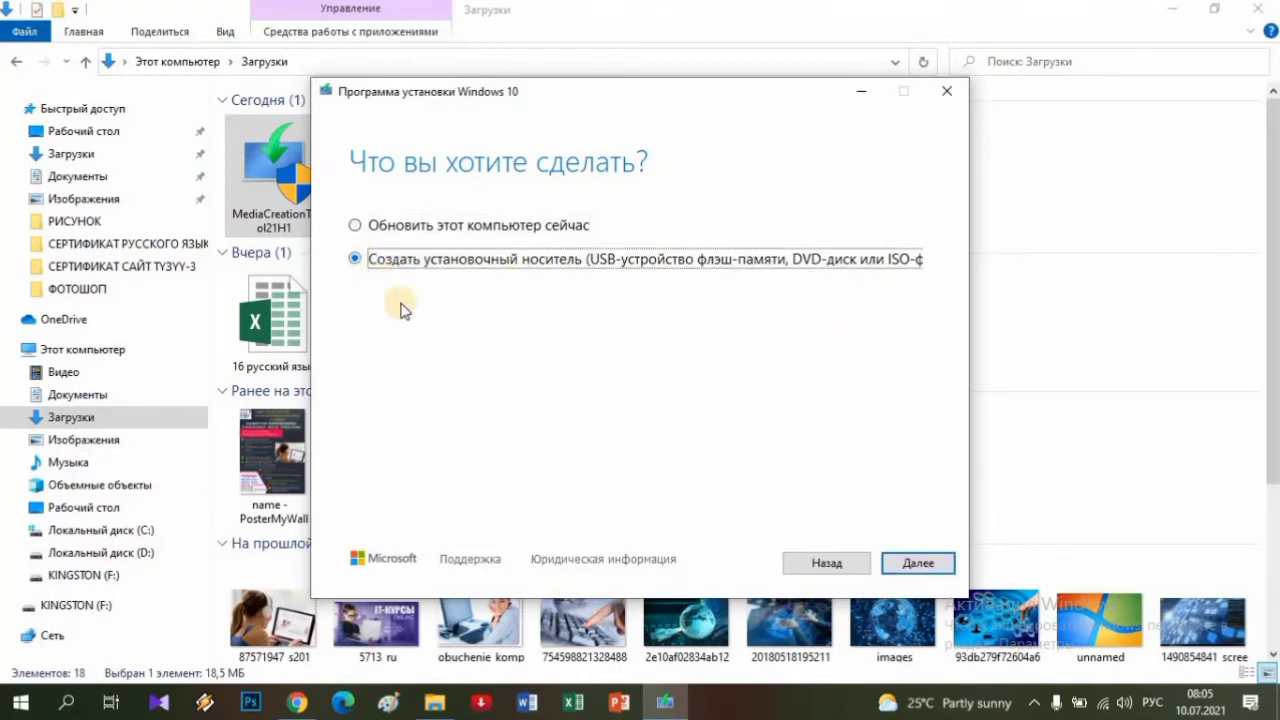
{"action": "left_click", "coordinate": [920, 565]}
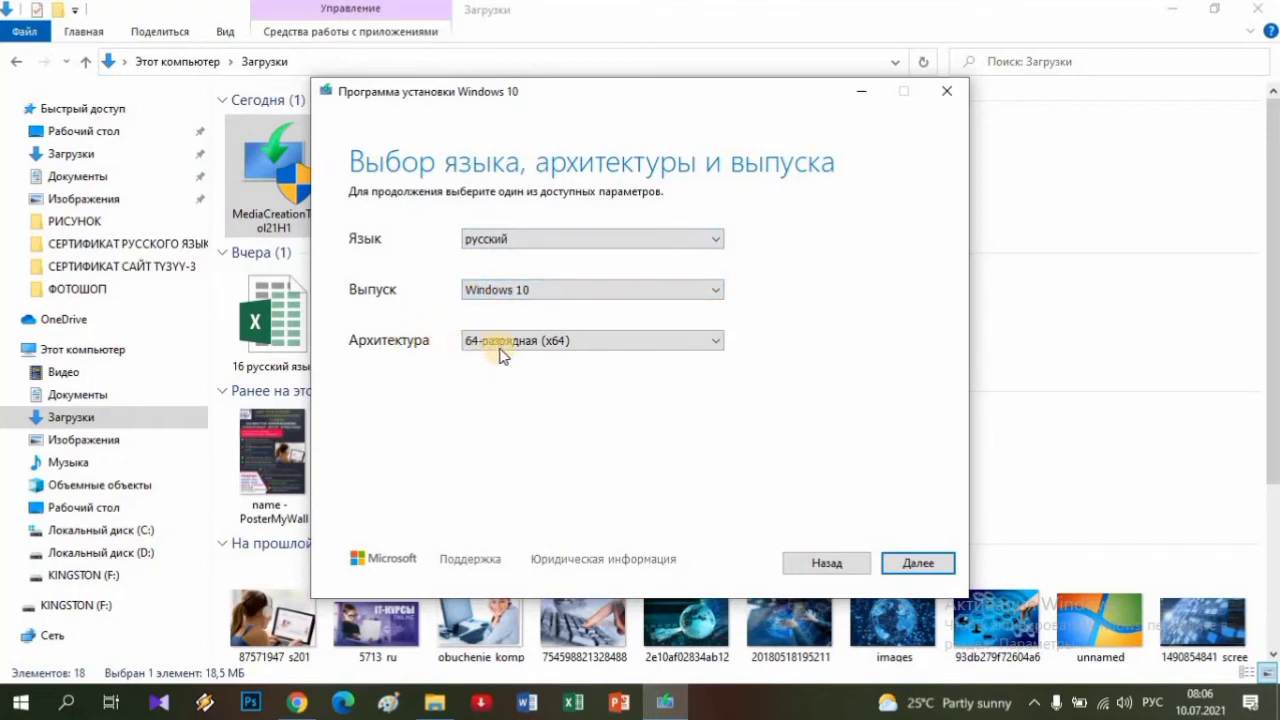
{"action": "left_click", "coordinate": [719, 345]}
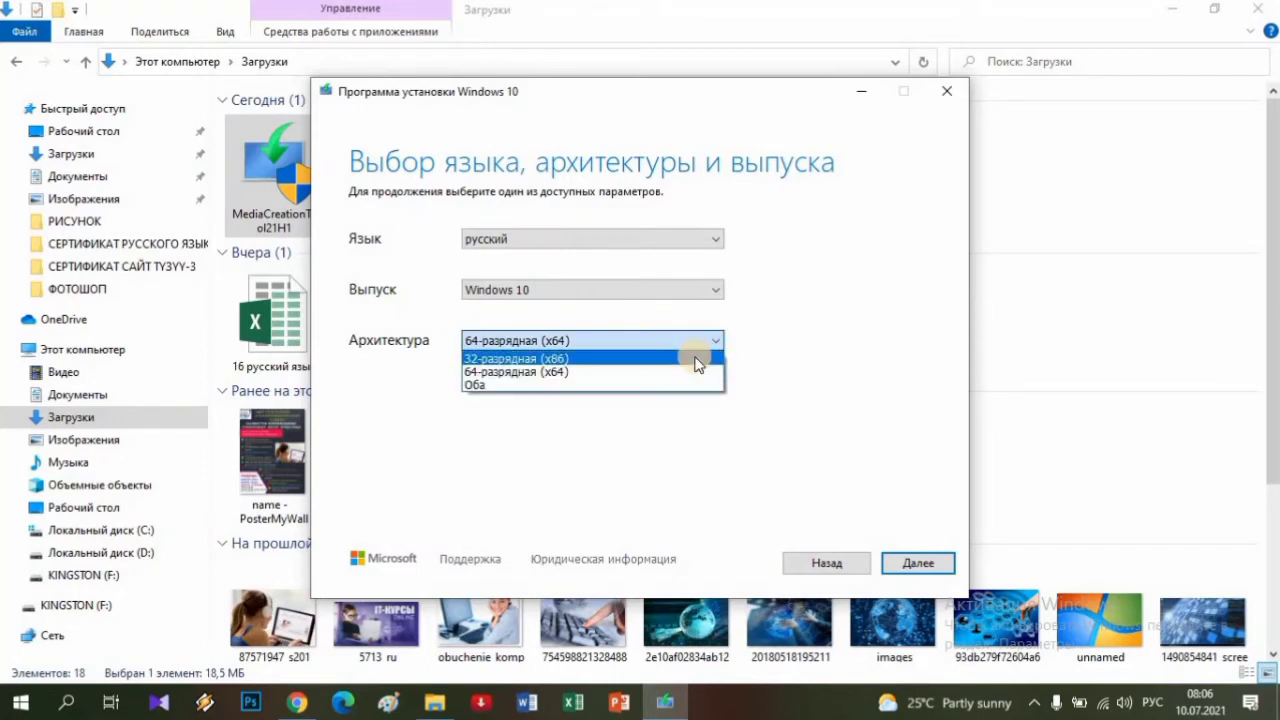
{"action": "left_click", "coordinate": [598, 375]}
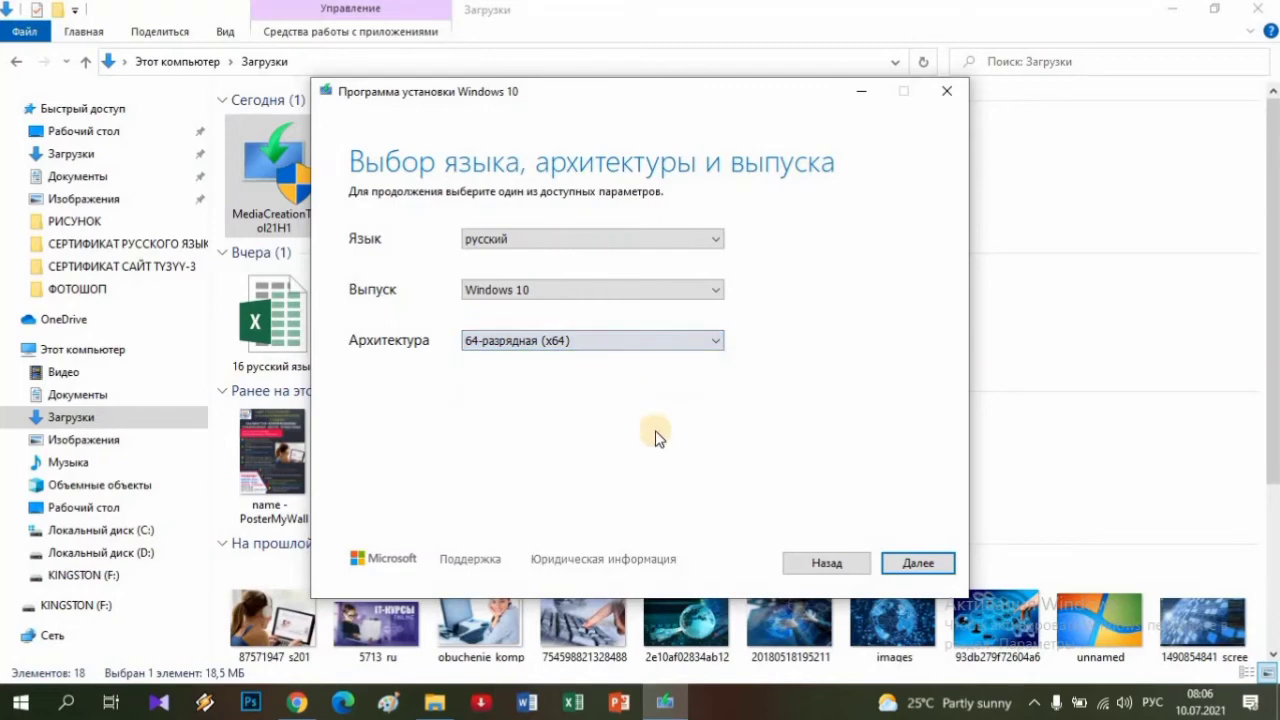
{"action": "left_click", "coordinate": [918, 564]}
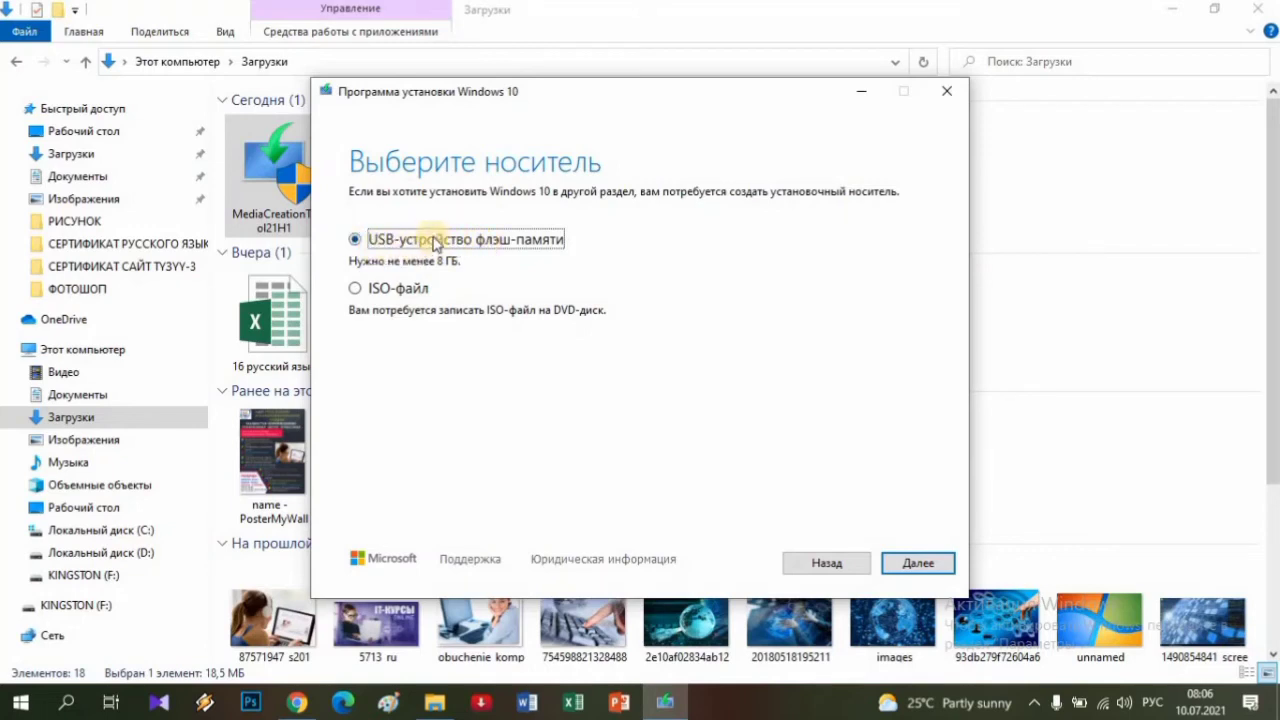
- Create the Windows 10 installation media on the USB flash drive F: (KINGSTON) and finish the setup wizard
{"action": "left_click", "coordinate": [355, 290]}
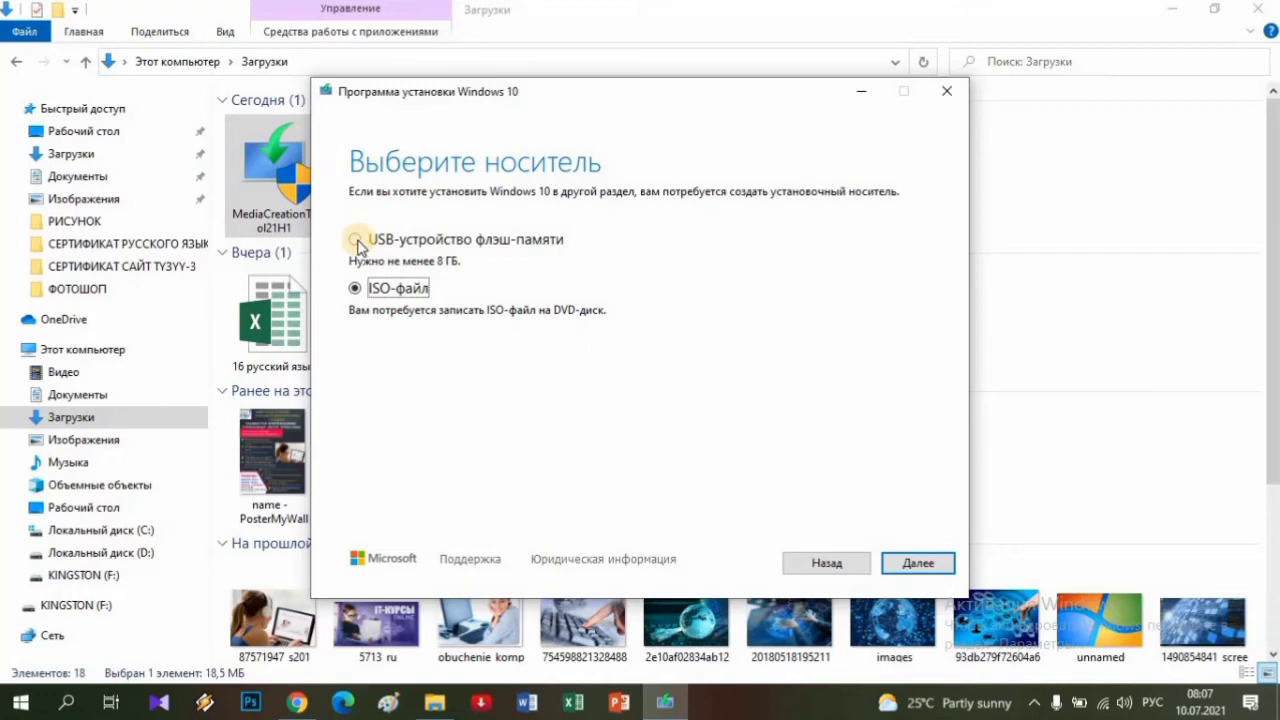
{"action": "left_click", "coordinate": [356, 241]}
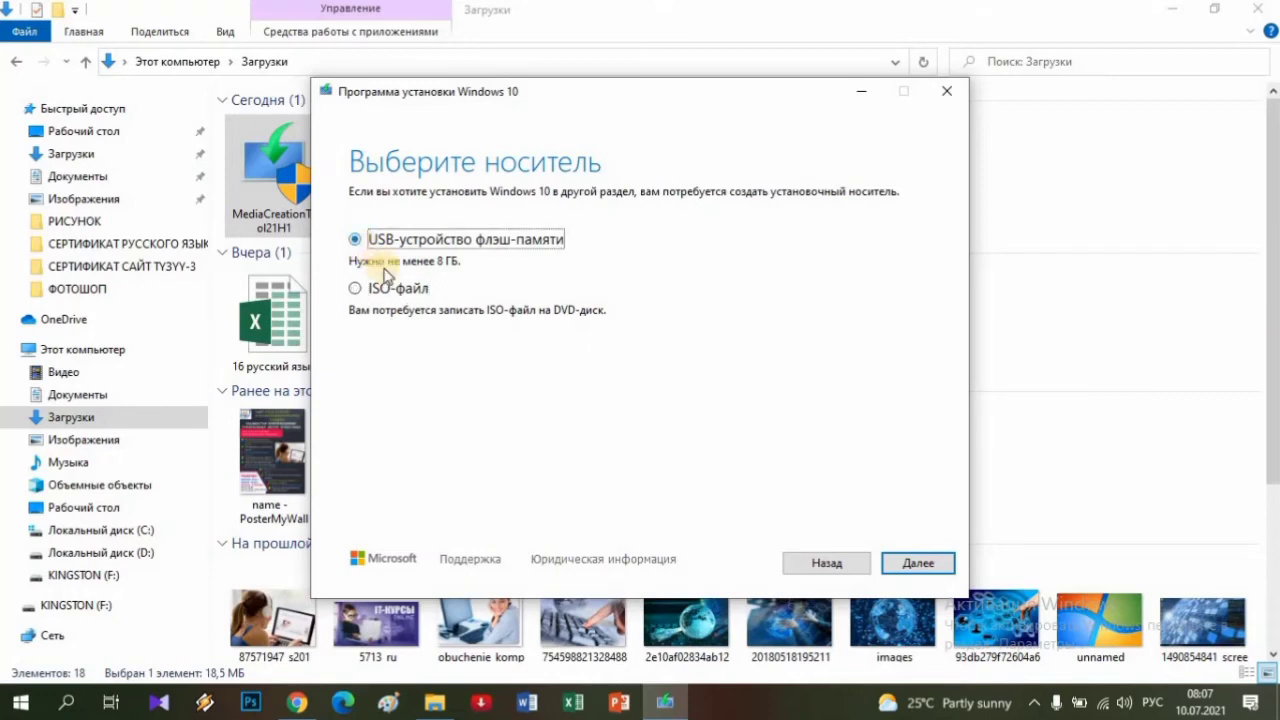
{"action": "left_click", "coordinate": [908, 568]}
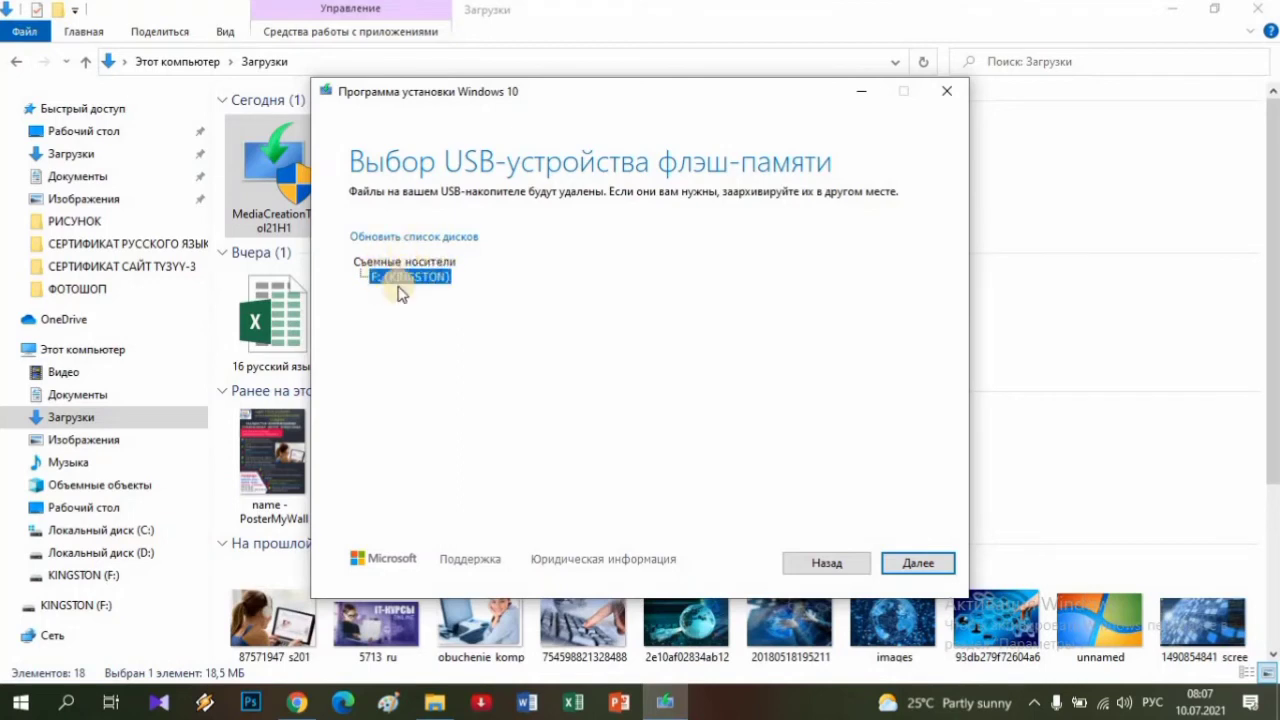
{"action": "left_click", "coordinate": [915, 566]}
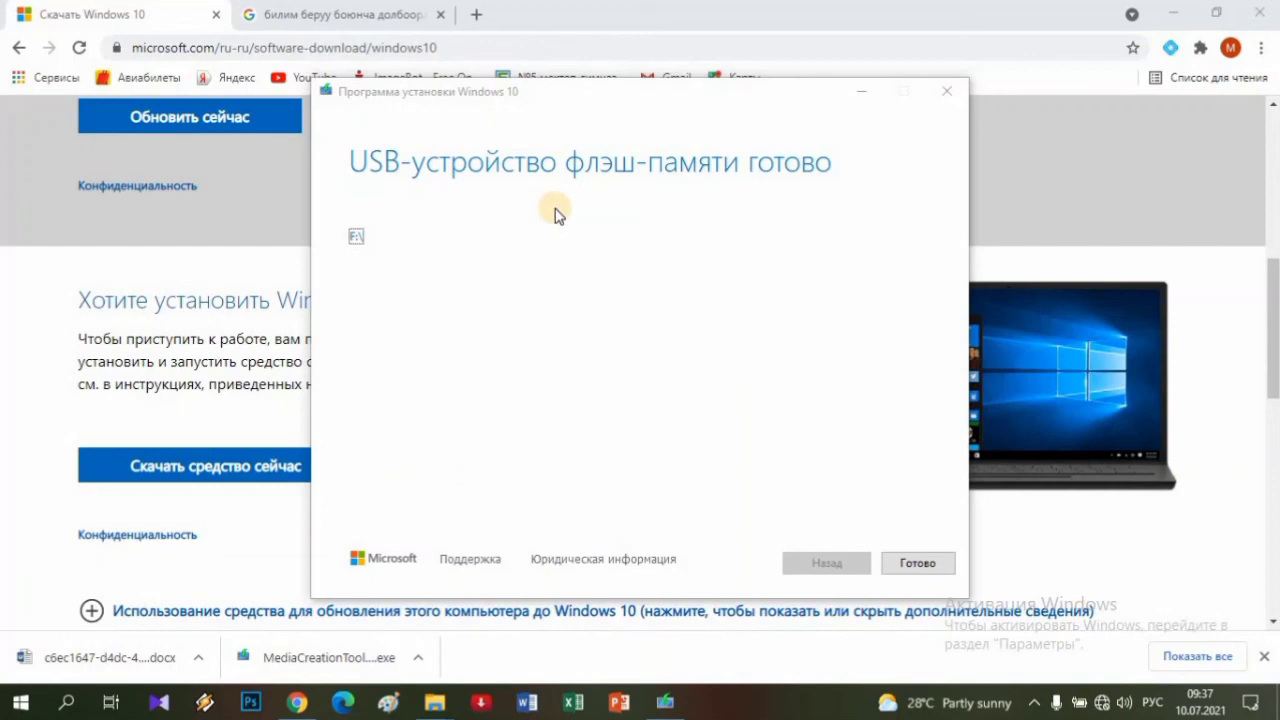
{"action": "left_click", "coordinate": [918, 566]}
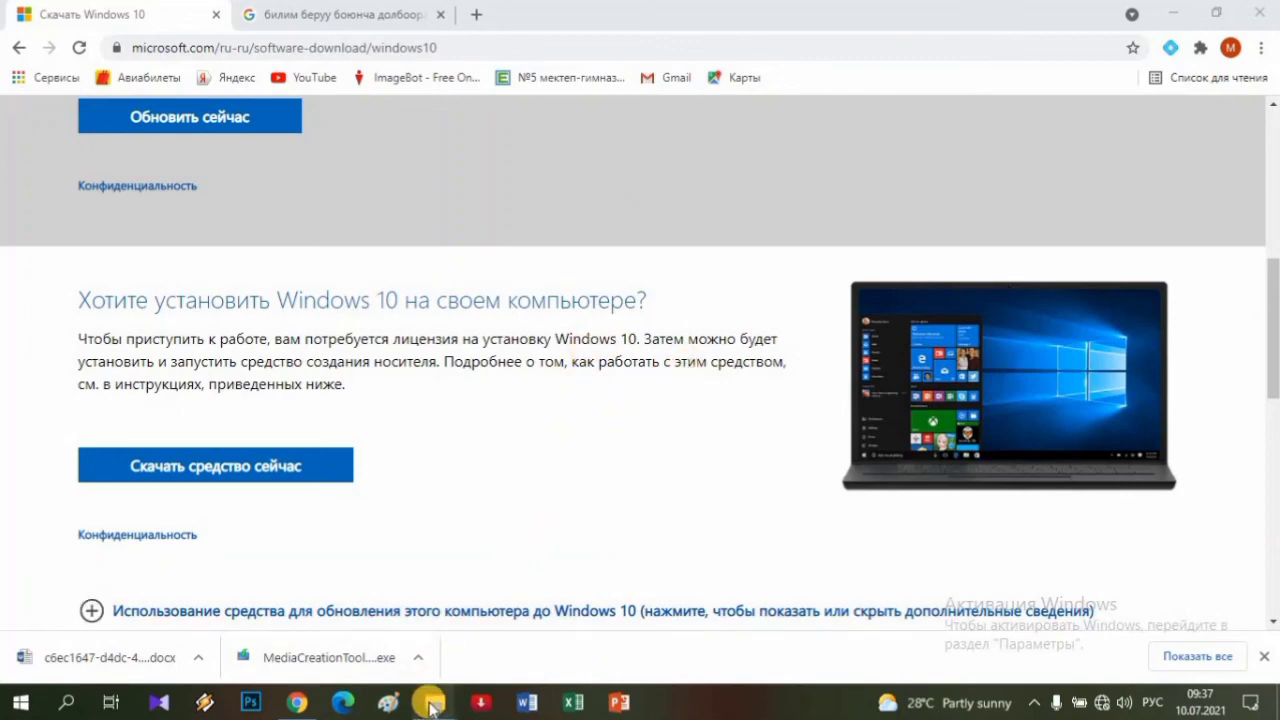
- Switch to the This PC (Этот компьютер) window in File Explorer and view the contents of the ESD-USB (F:) drive
{"action": "mouse_move", "coordinate": [425, 702]}
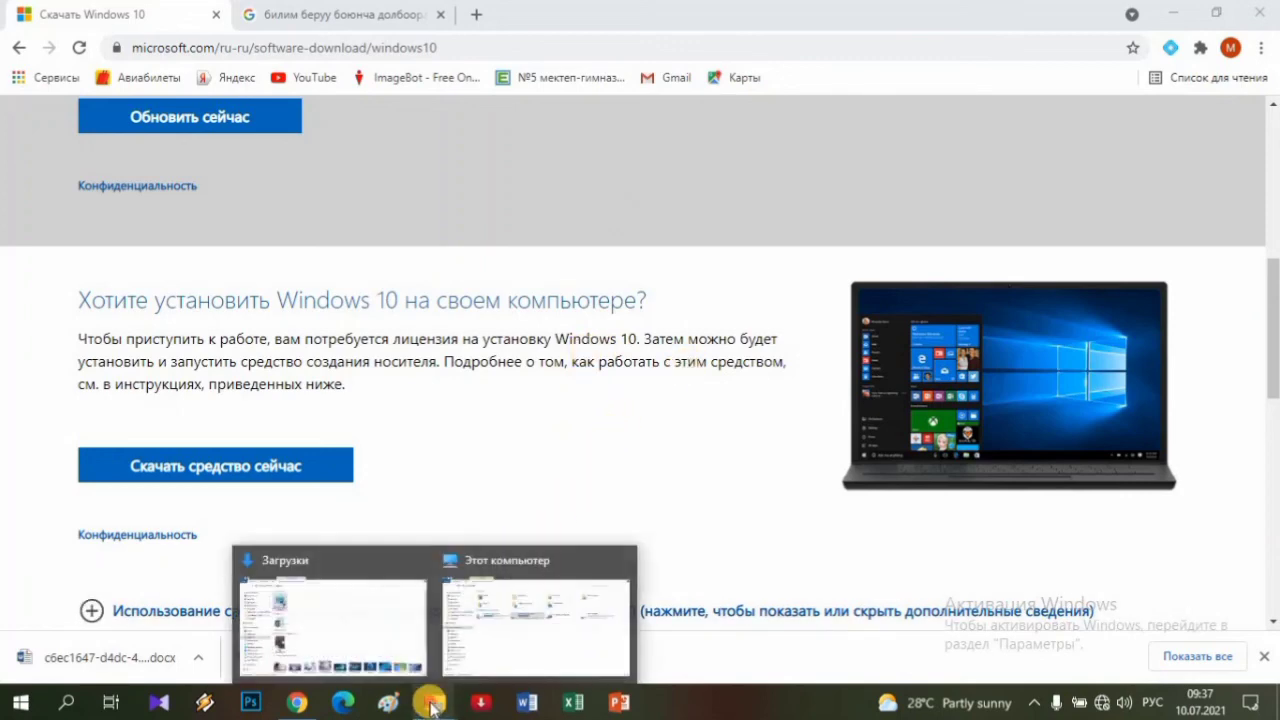
{"action": "left_click", "coordinate": [506, 650]}
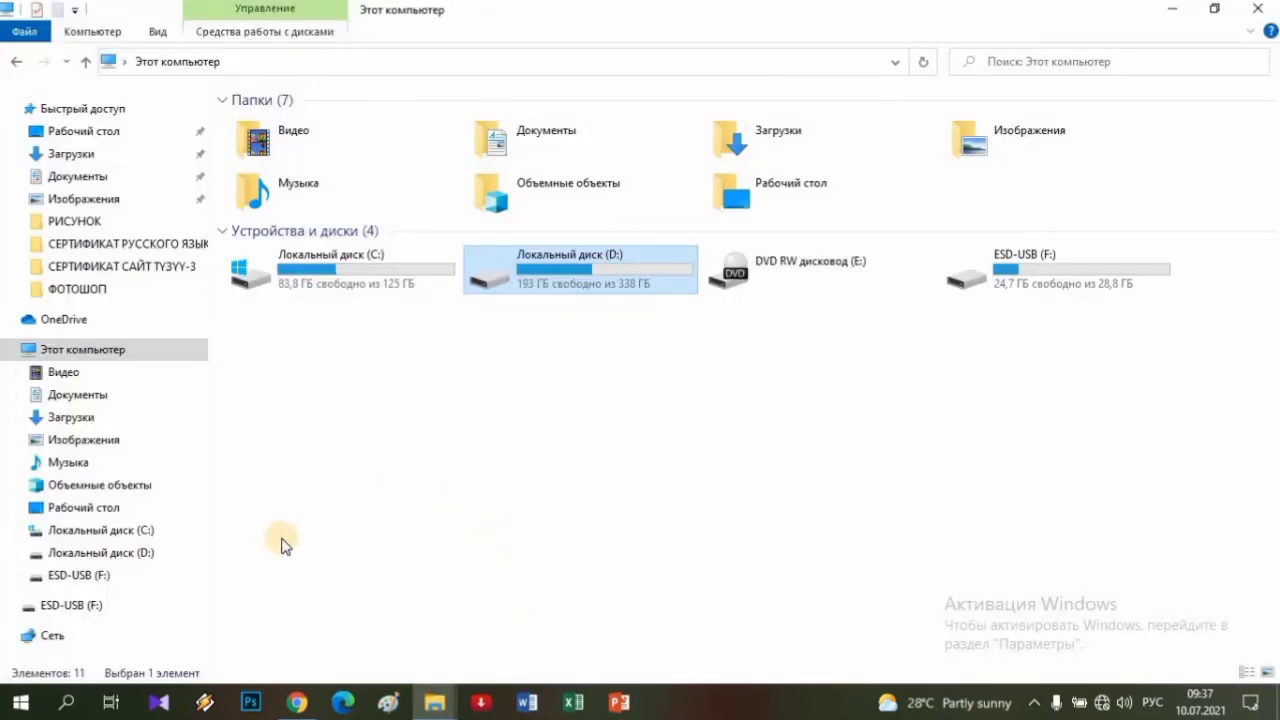
{"action": "left_click", "coordinate": [80, 579]}
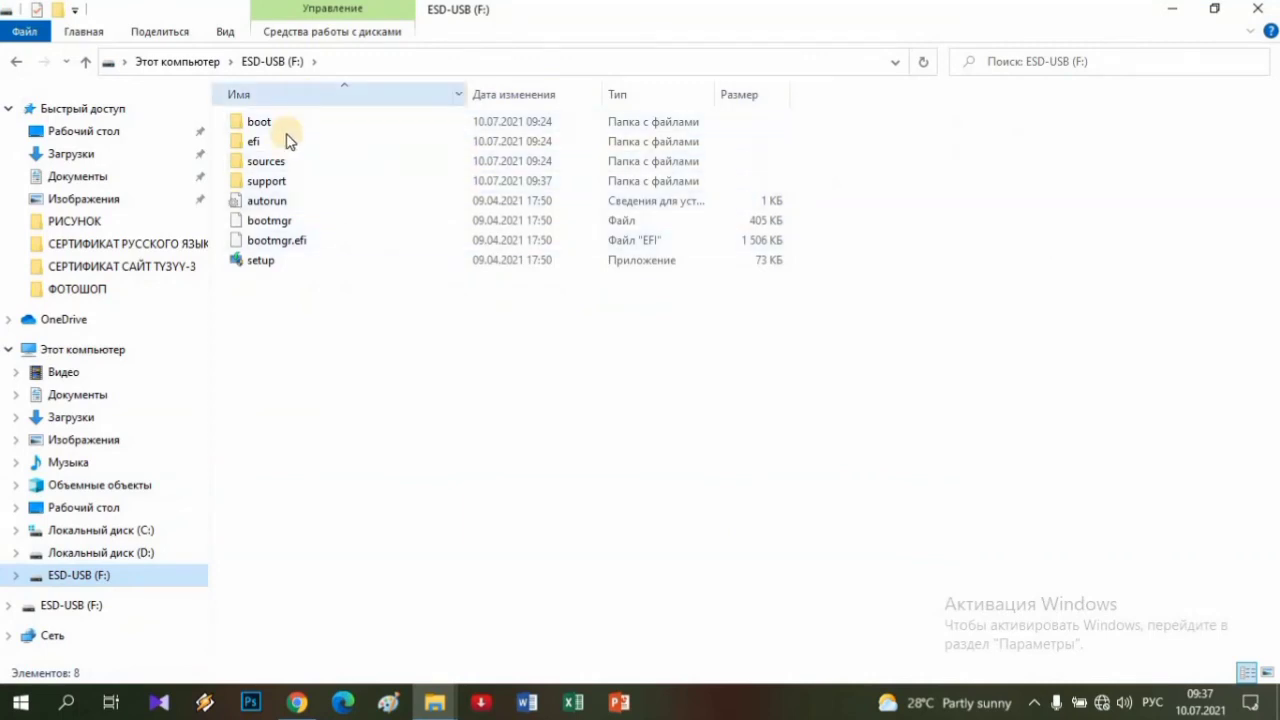